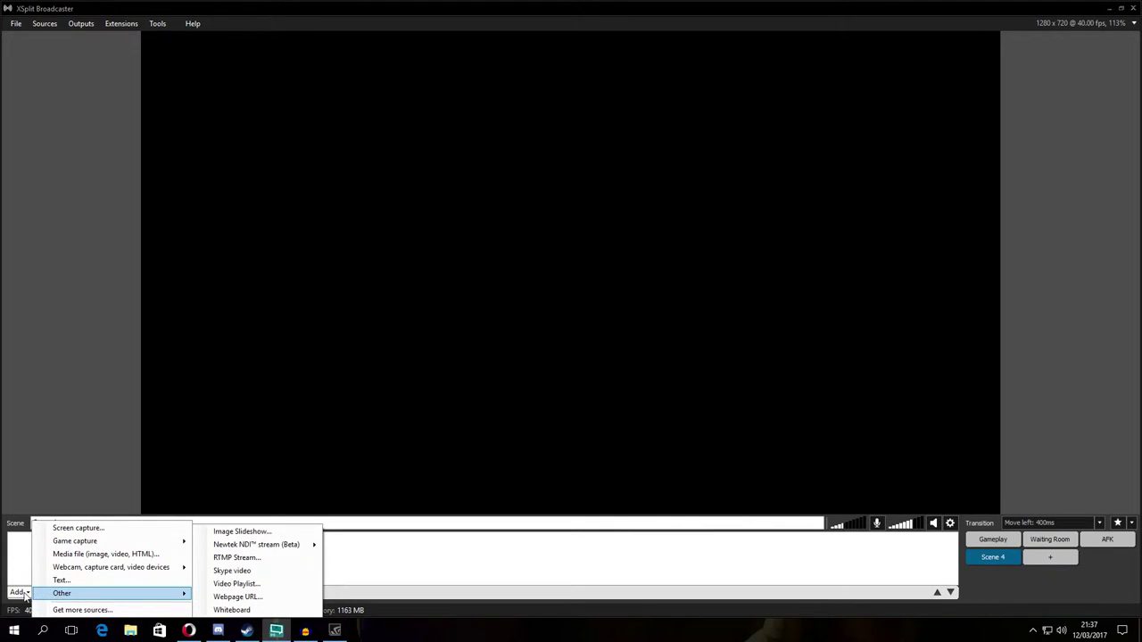
Add the Logitech HD Pro Webcam C920 as a video source in Scene 4.
mouse_move(130, 572)
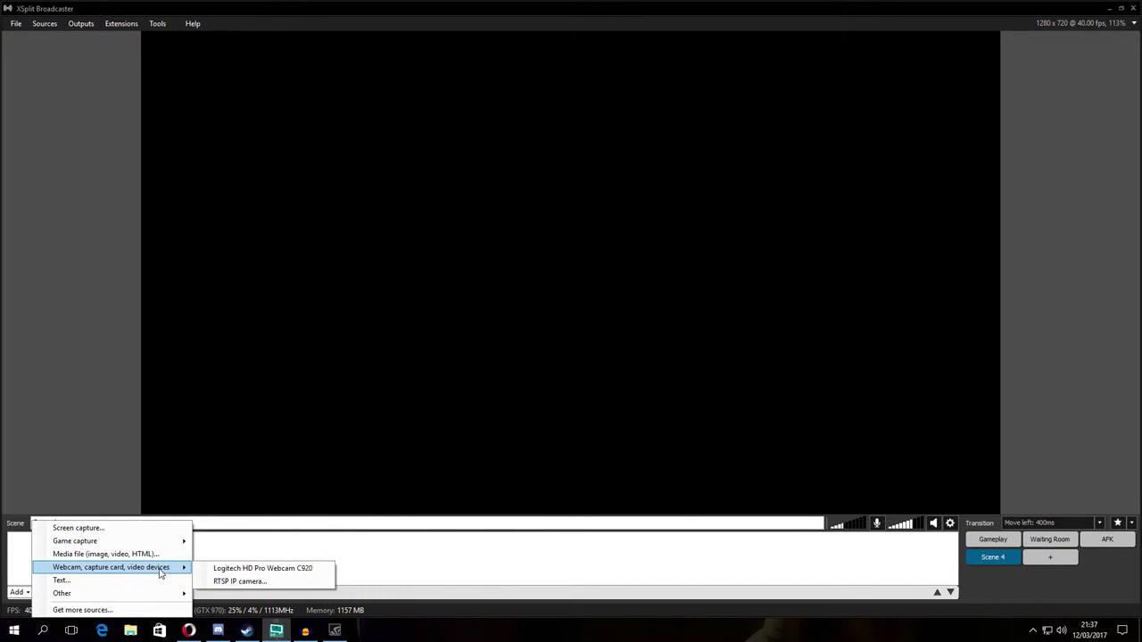
left_click(238, 570)
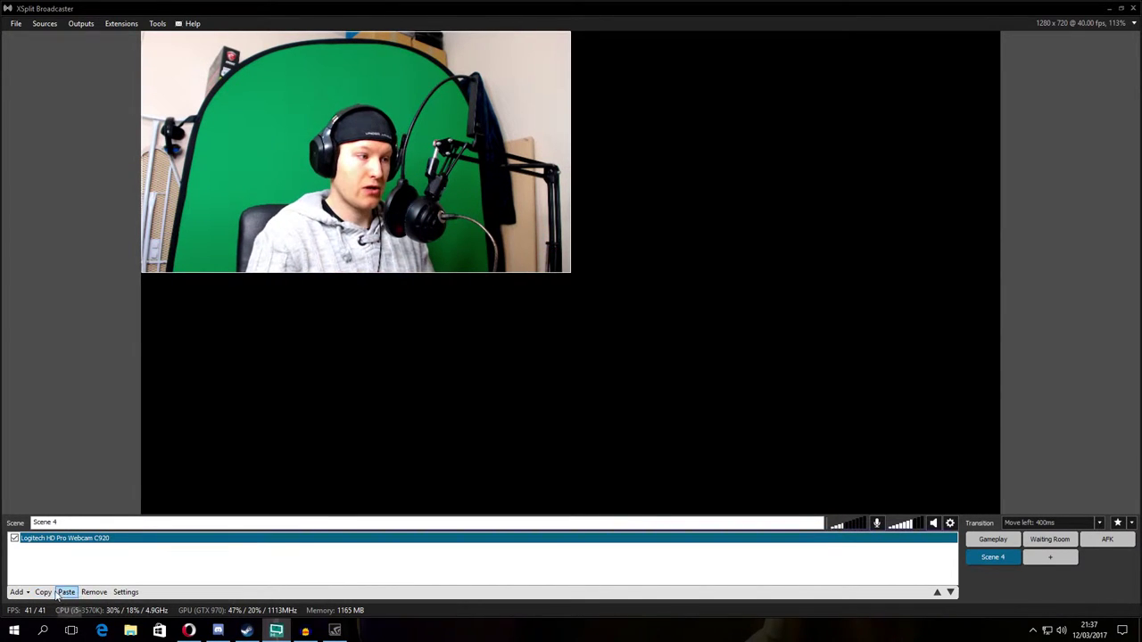
left_click(52, 555)
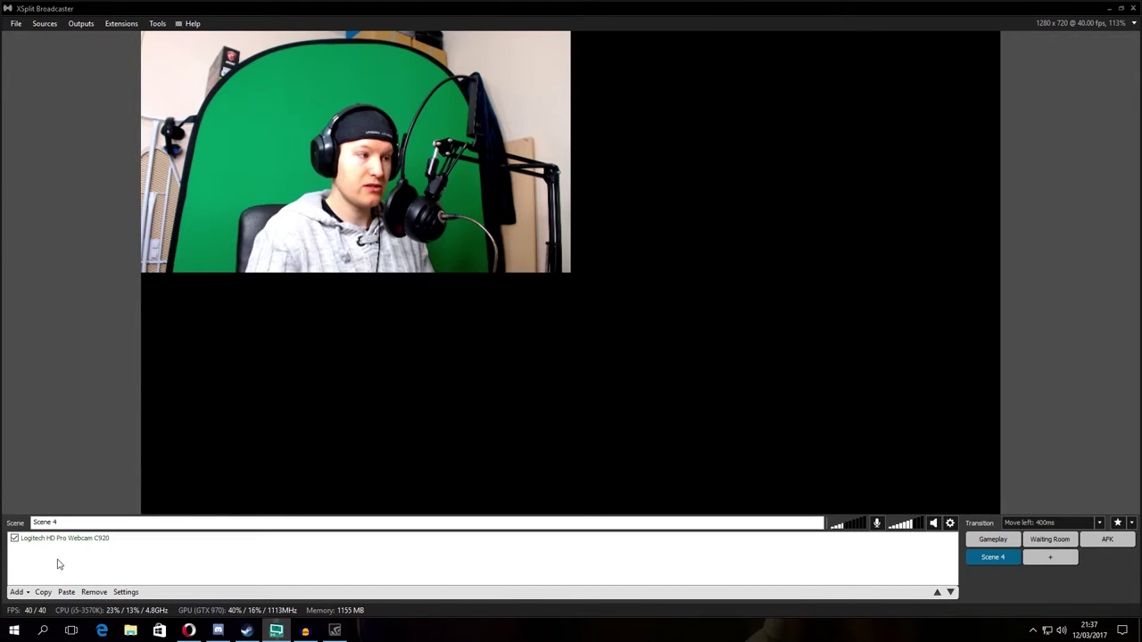
Check the webcam's video output format (MJPG, 1920 x 1080, 30 FPS) without changing it.
left_click(73, 542)
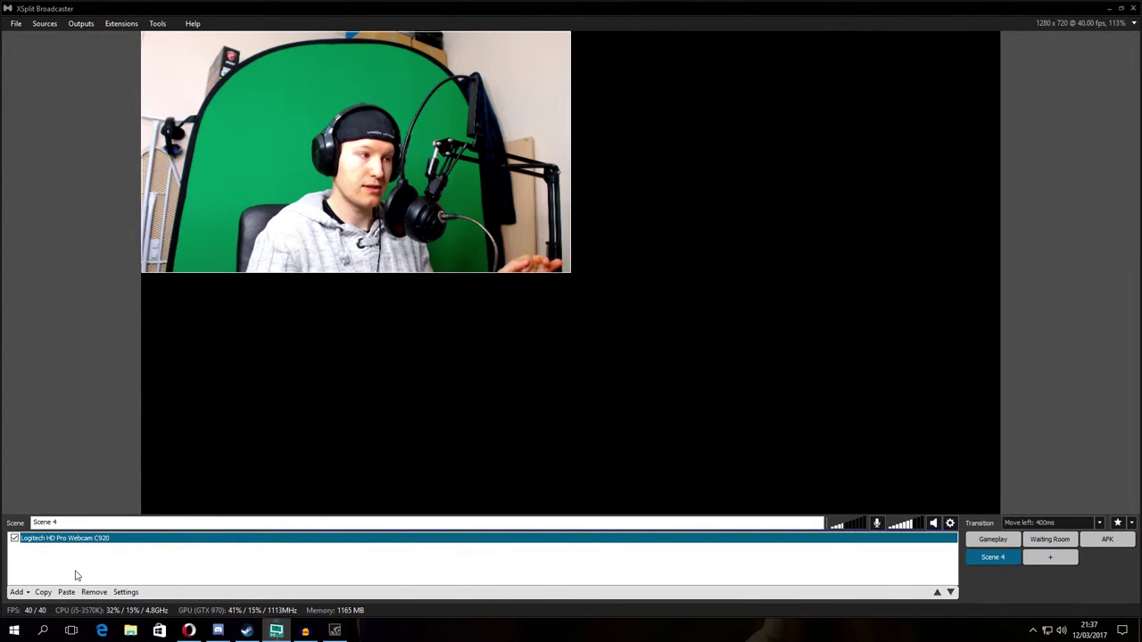
left_click(126, 593)
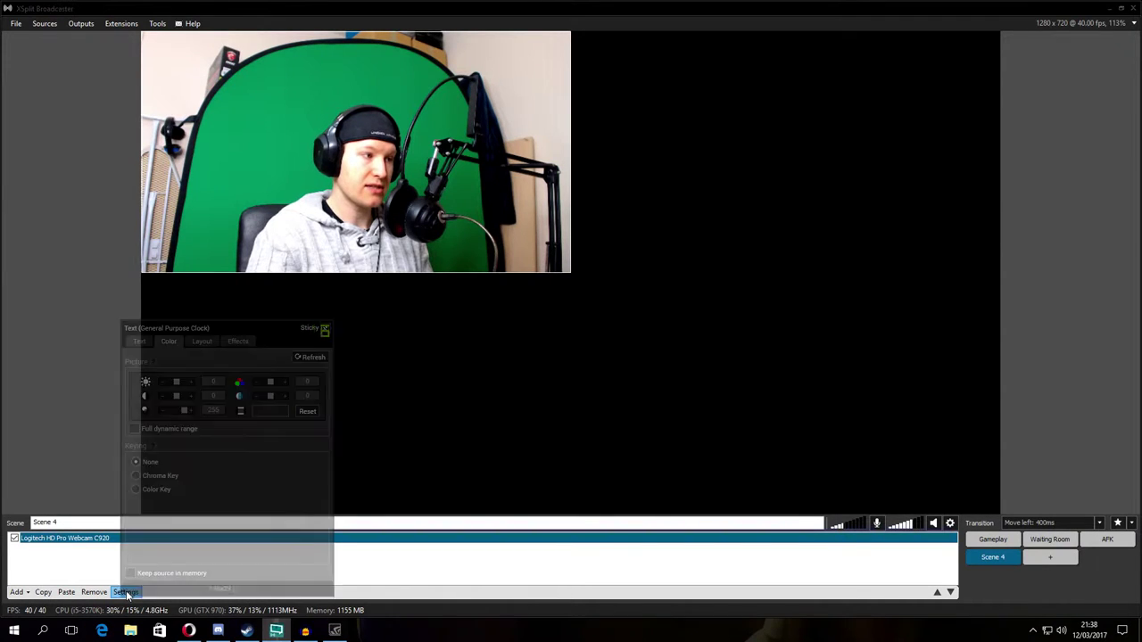
left_click(262, 566)
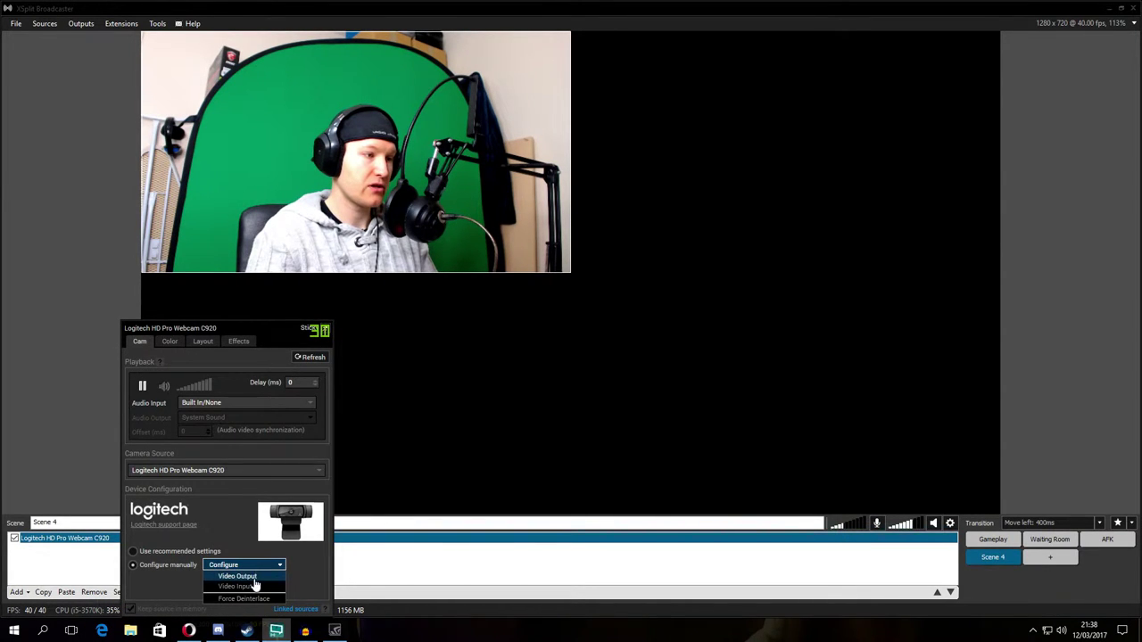
left_click(253, 578)
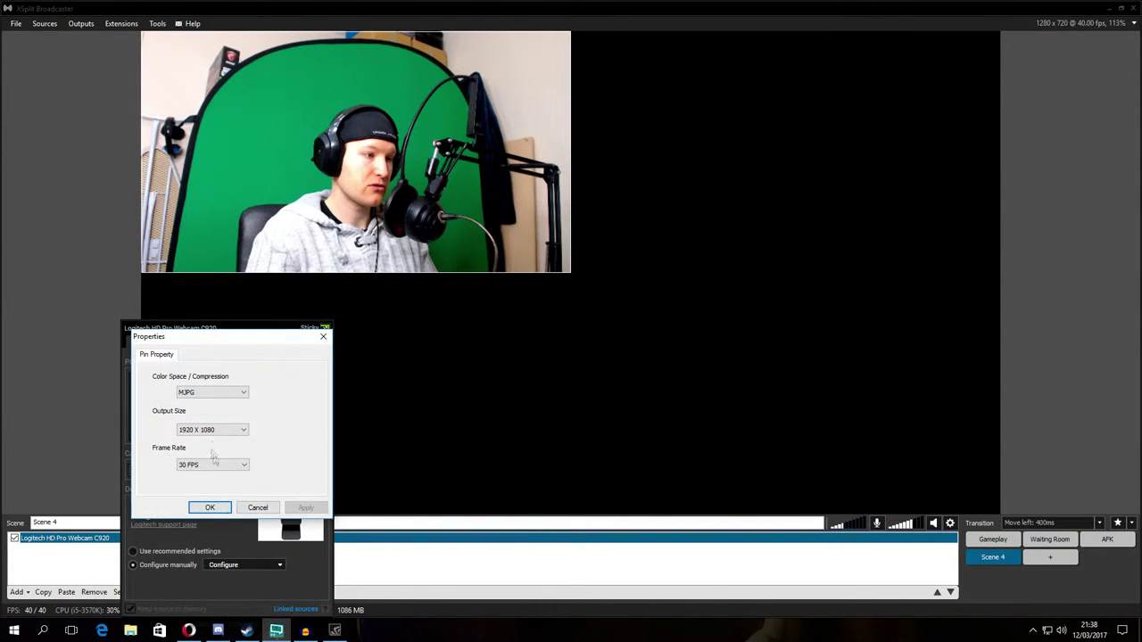
left_click(266, 510)
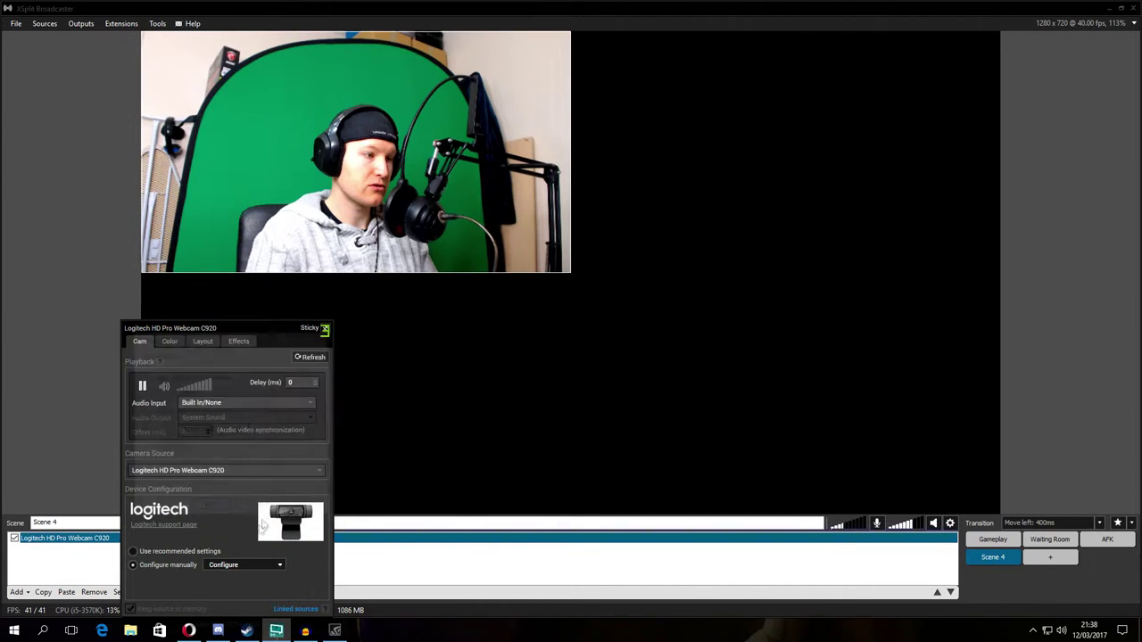
Launch the C920's own Video Input properties window.
left_click(248, 567)
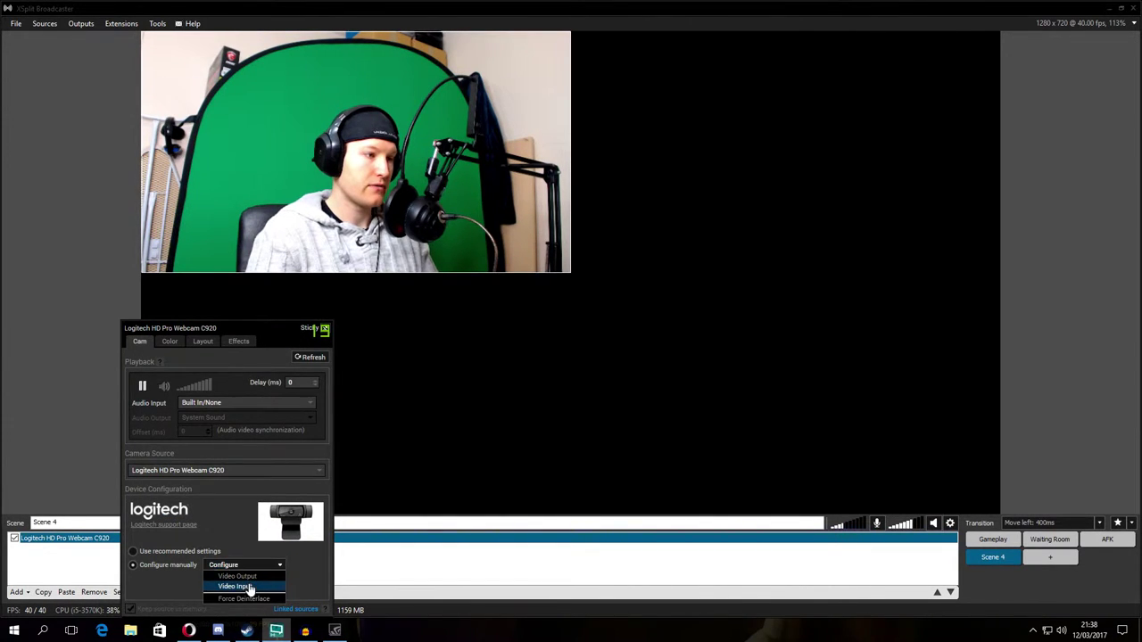
left_click(241, 586)
left_click(340, 488)
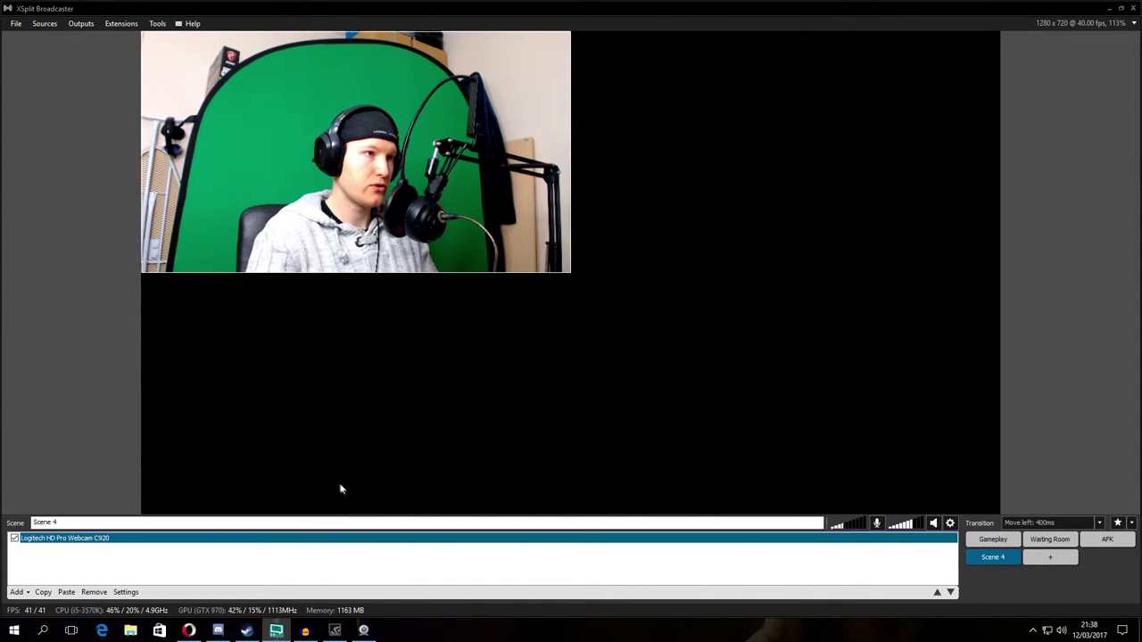
Show the webcam's Advanced Settings and lower exposure and gain slightly.
left_click(363, 630)
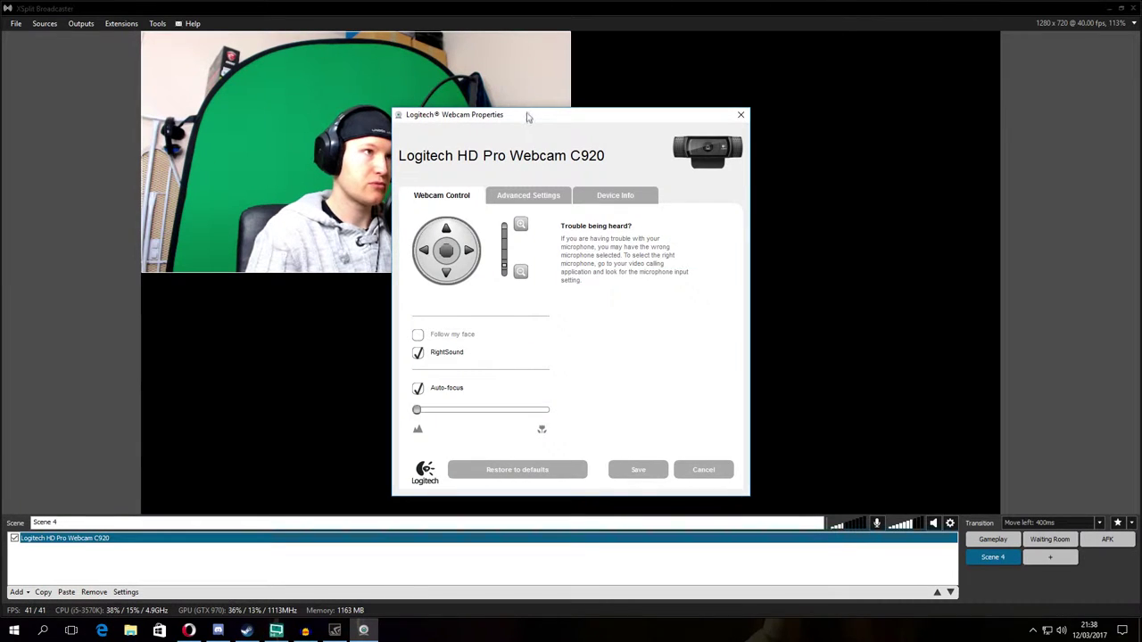
left_click_drag(527, 115, 711, 103)
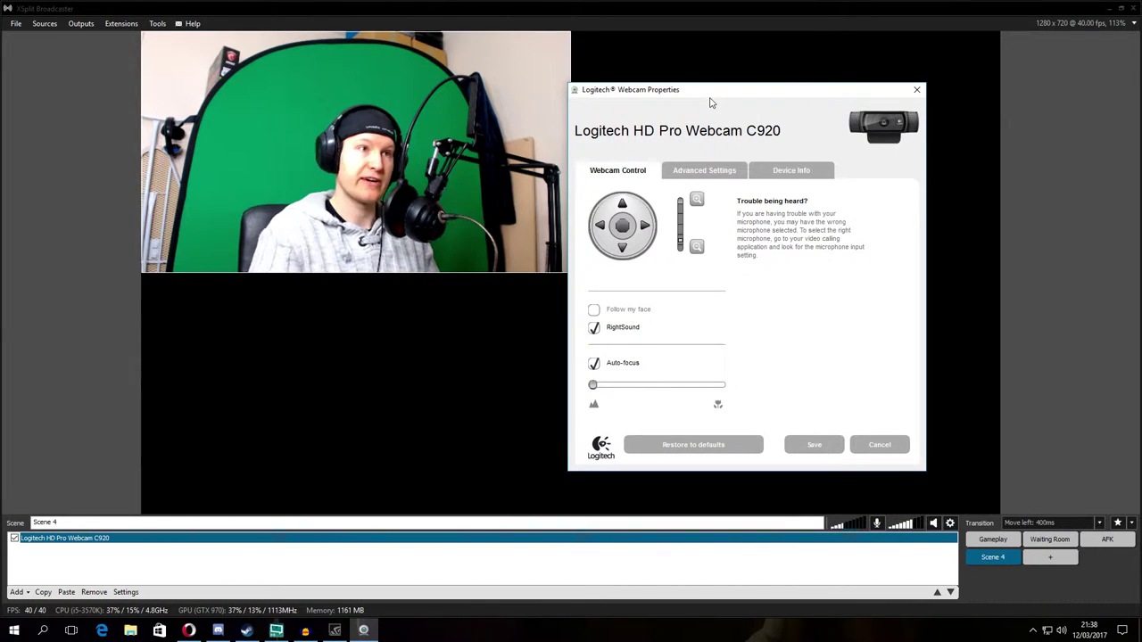
left_click(694, 171)
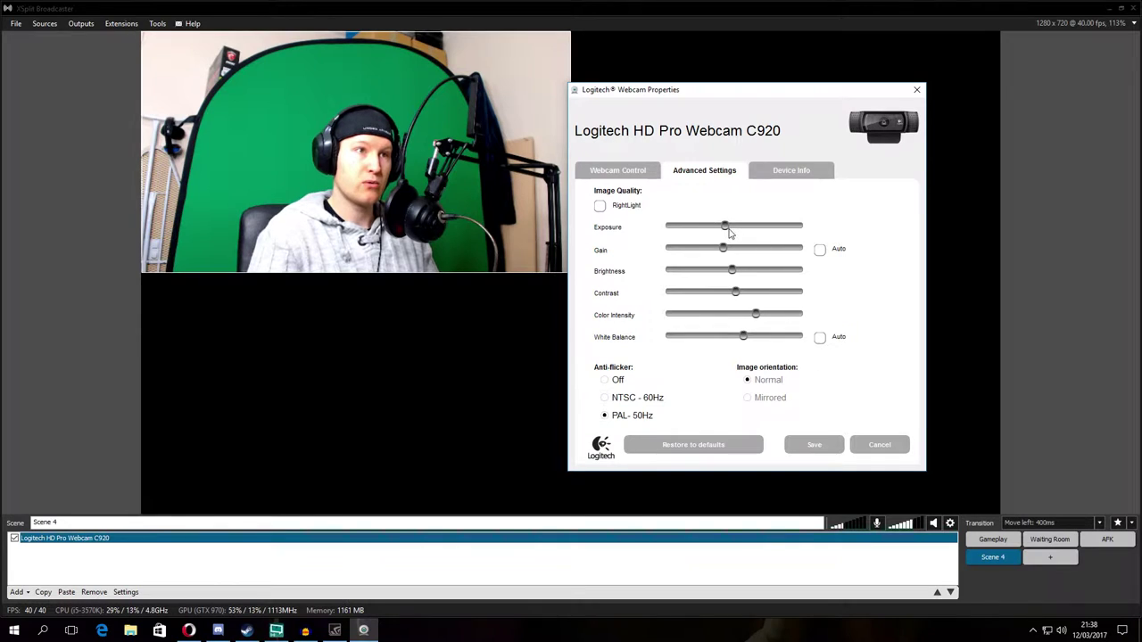
left_click_drag(726, 230, 717, 231)
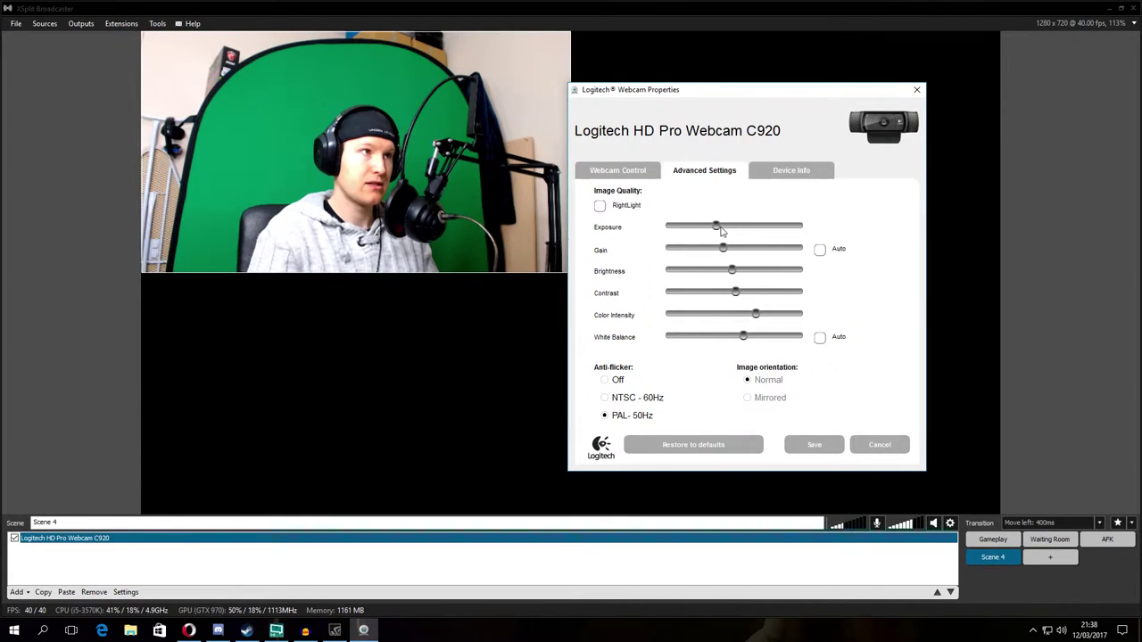
left_click(205, 129)
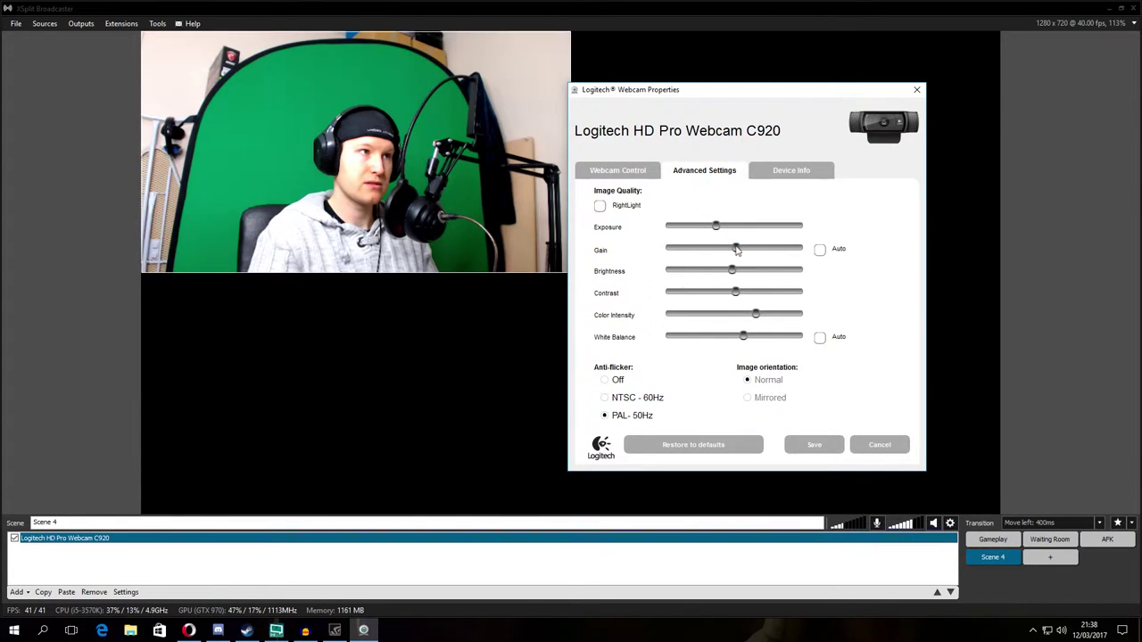
left_click_drag(731, 250, 723, 248)
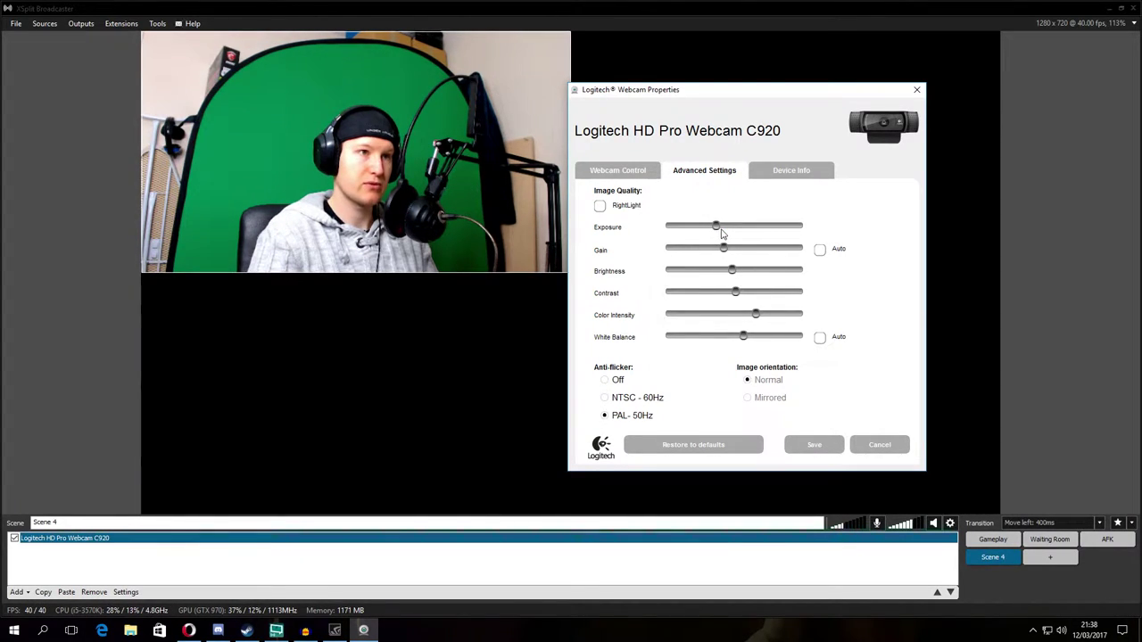
Turn off Gain Auto, raise exposure, lower gain and colour intensity, then save.
left_click(600, 206)
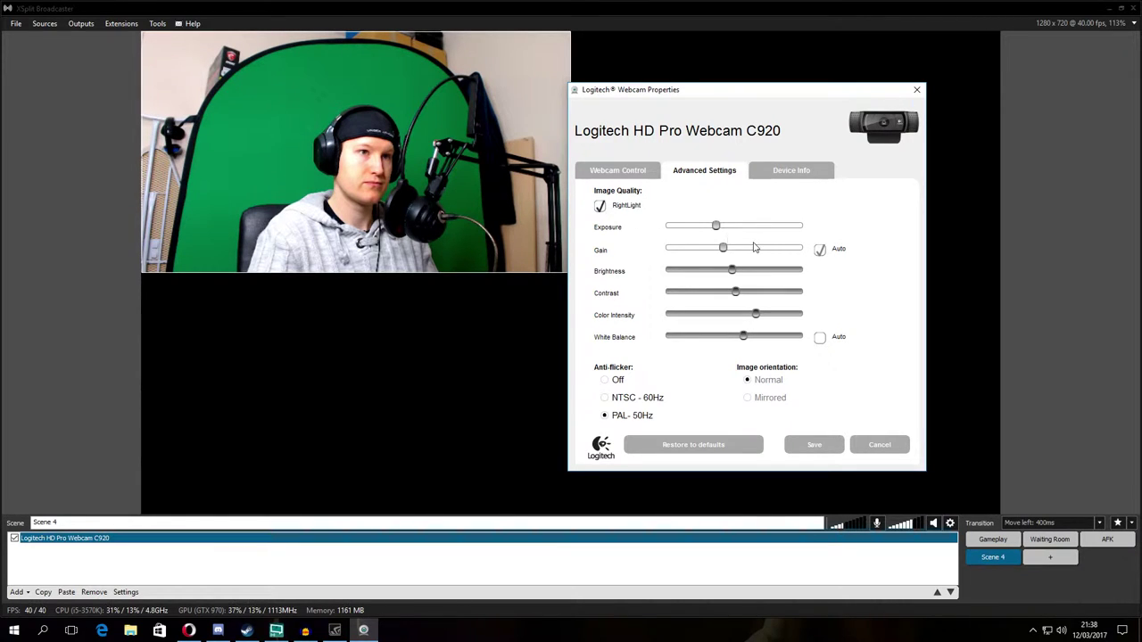
left_click(600, 207)
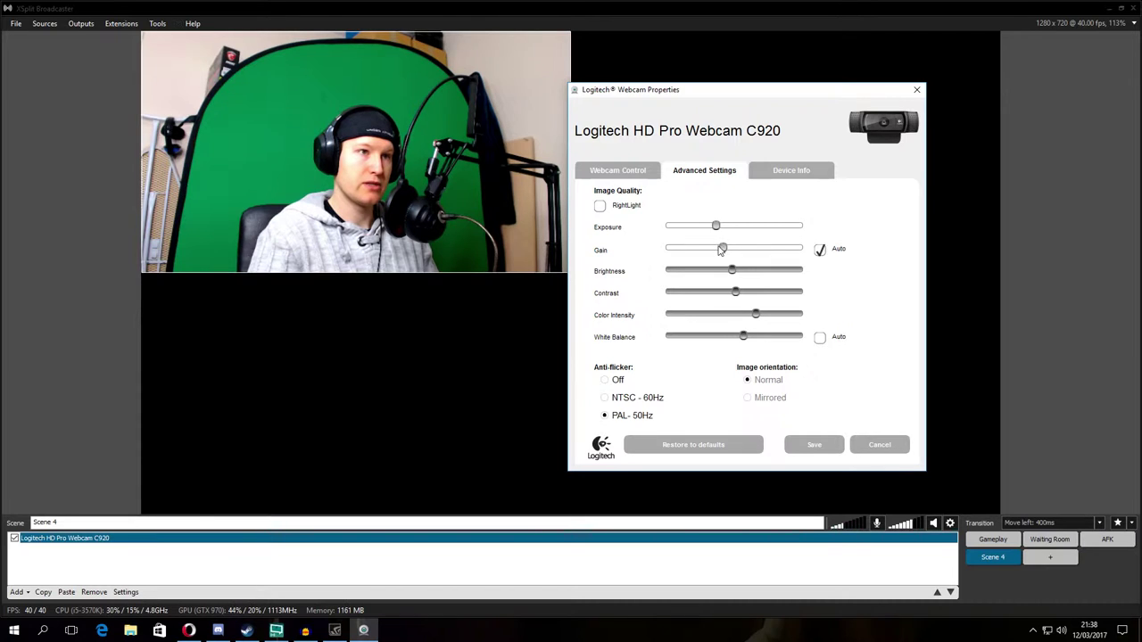
left_click(820, 250)
left_click_drag(716, 225, 710, 253)
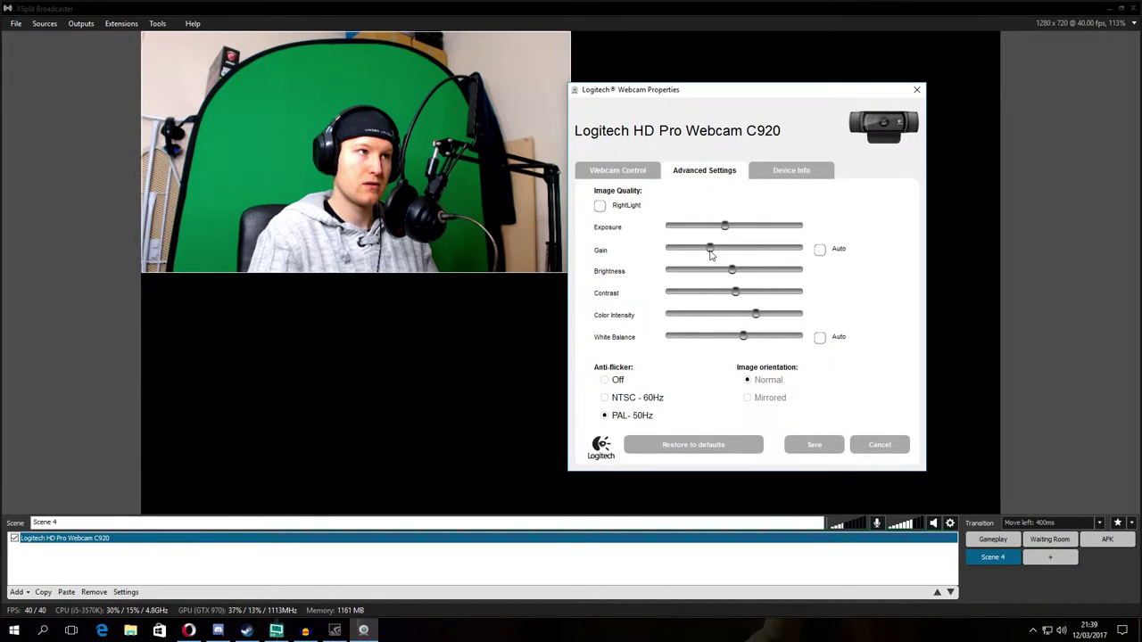
left_click_drag(709, 251, 733, 292)
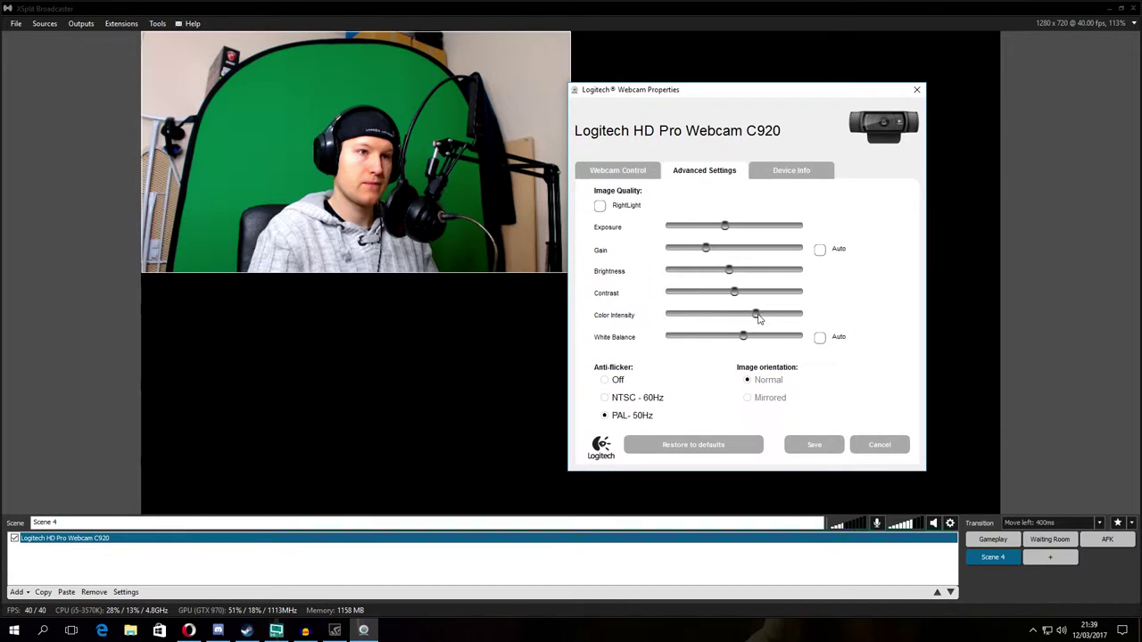
mouse_move(757, 318)
left_mouse_down()
mouse_move(747, 317)
mouse_move(772, 317)
mouse_move(760, 319)
left_mouse_up()
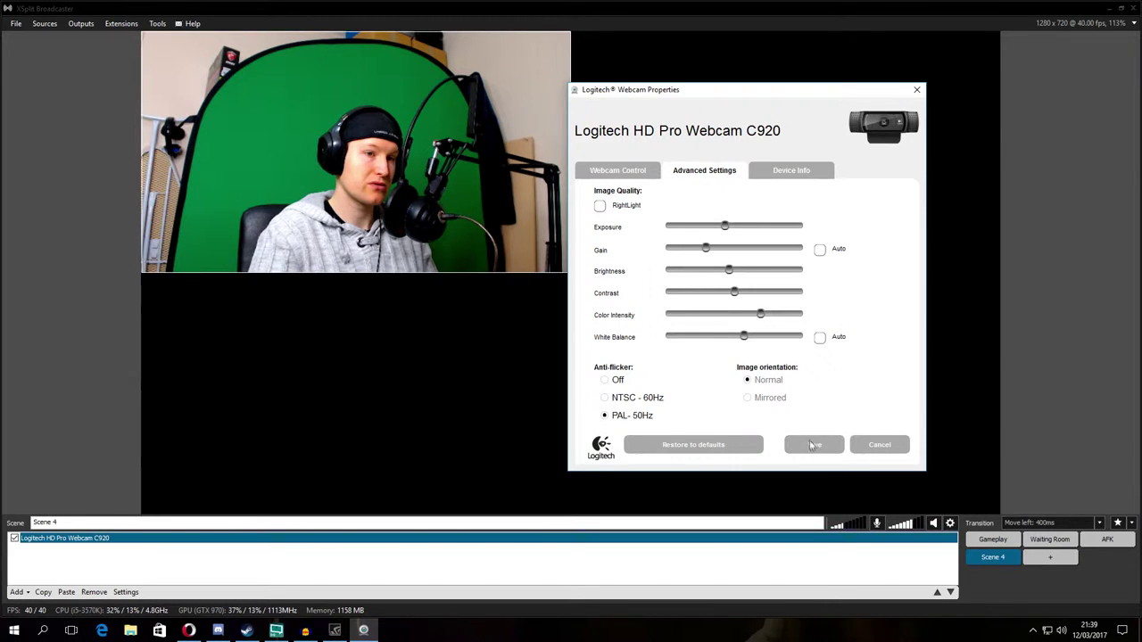
left_click(811, 446)
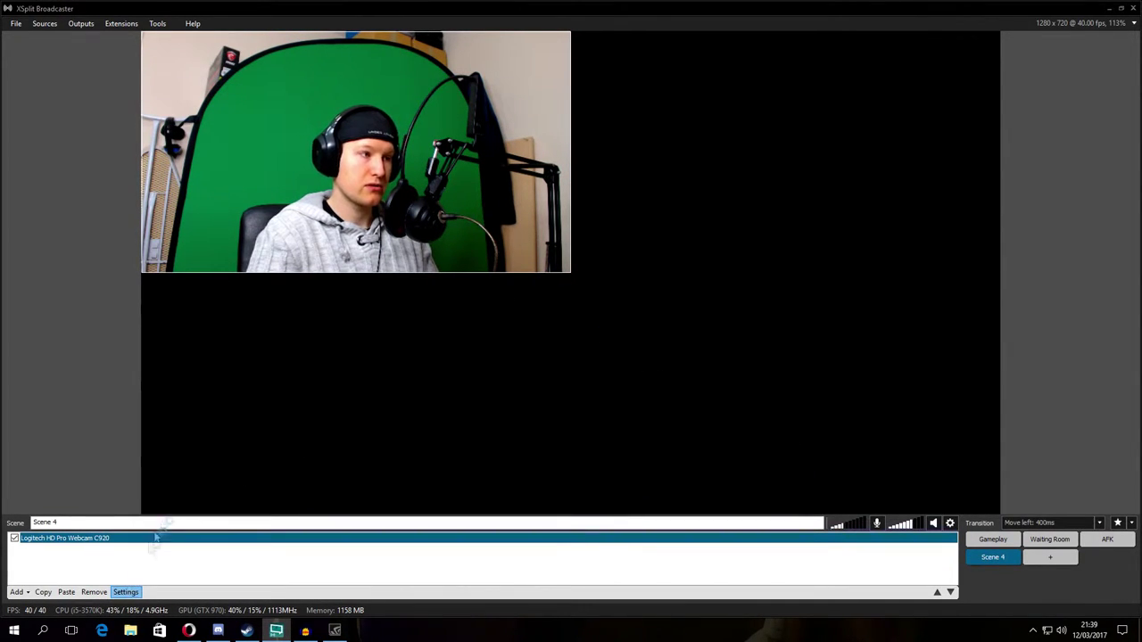
Crop the webcam feed to 323x295 with top 65, left 143, right 174.
left_click(125, 592)
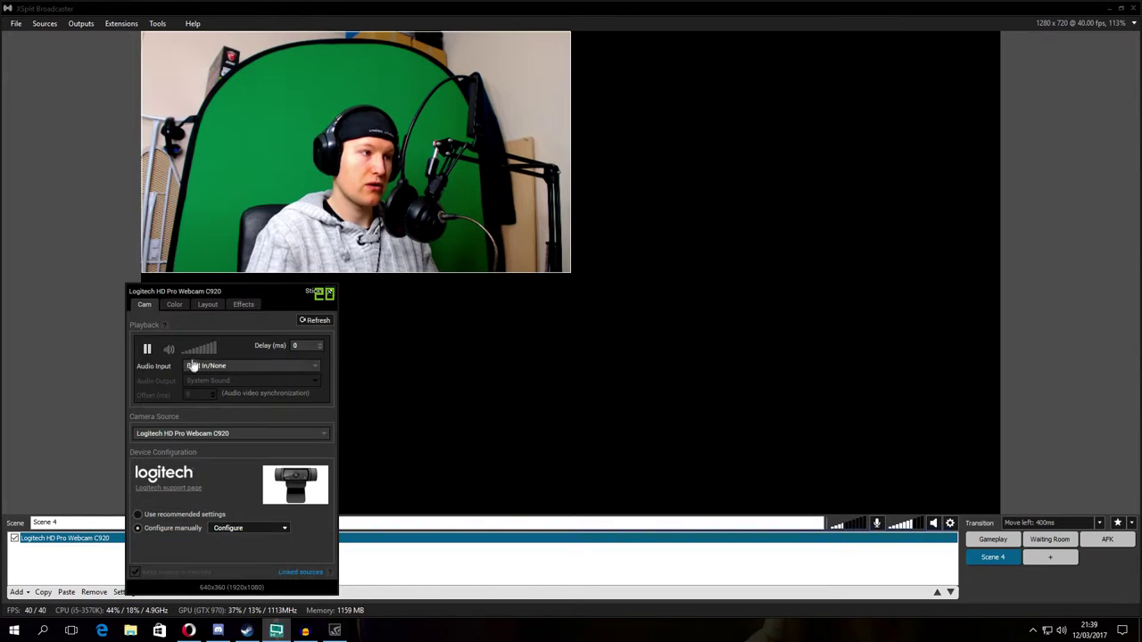
left_click(206, 307)
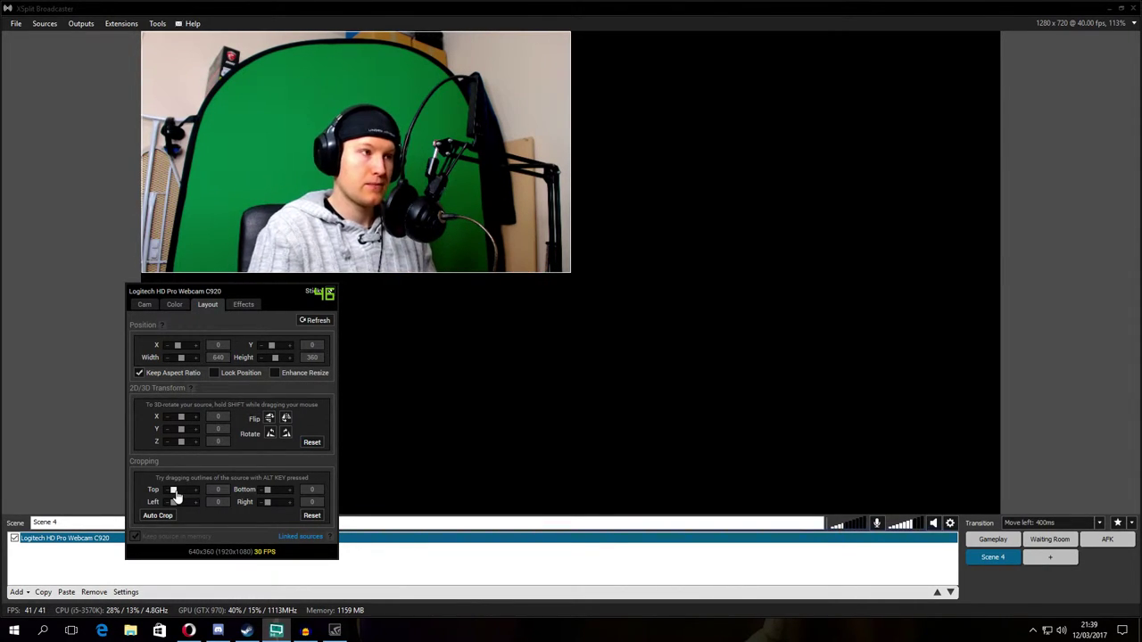
mouse_move(176, 497)
left_mouse_down()
mouse_move(165, 496)
mouse_move(195, 492)
mouse_move(176, 494)
mouse_move(176, 505)
left_mouse_up()
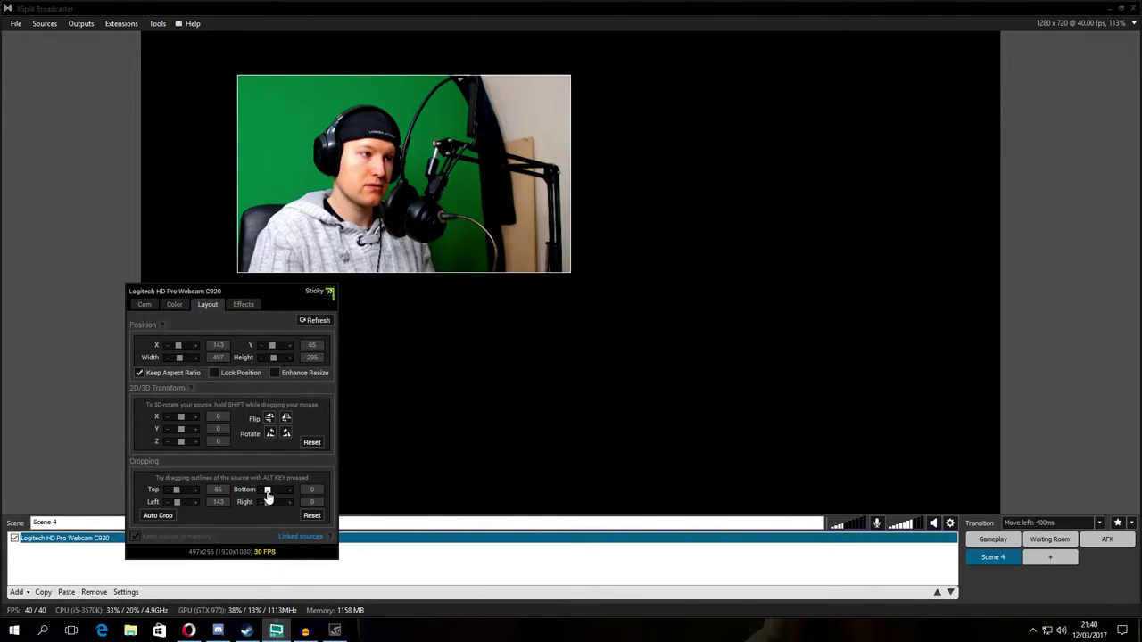
left_click_drag(266, 508, 273, 507)
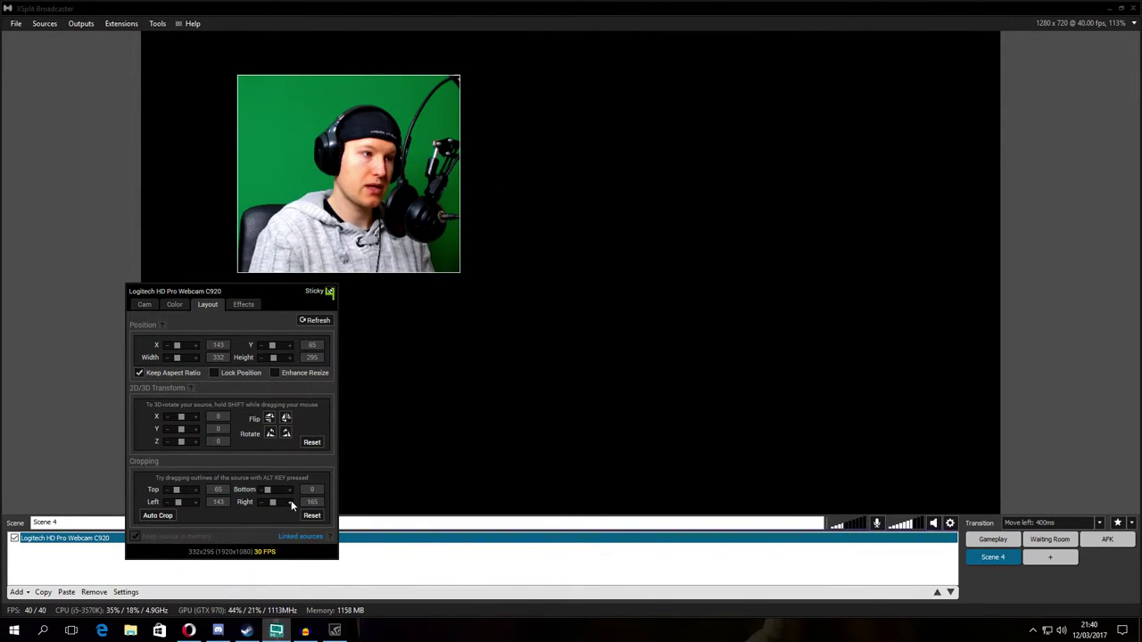
left_click(291, 505)
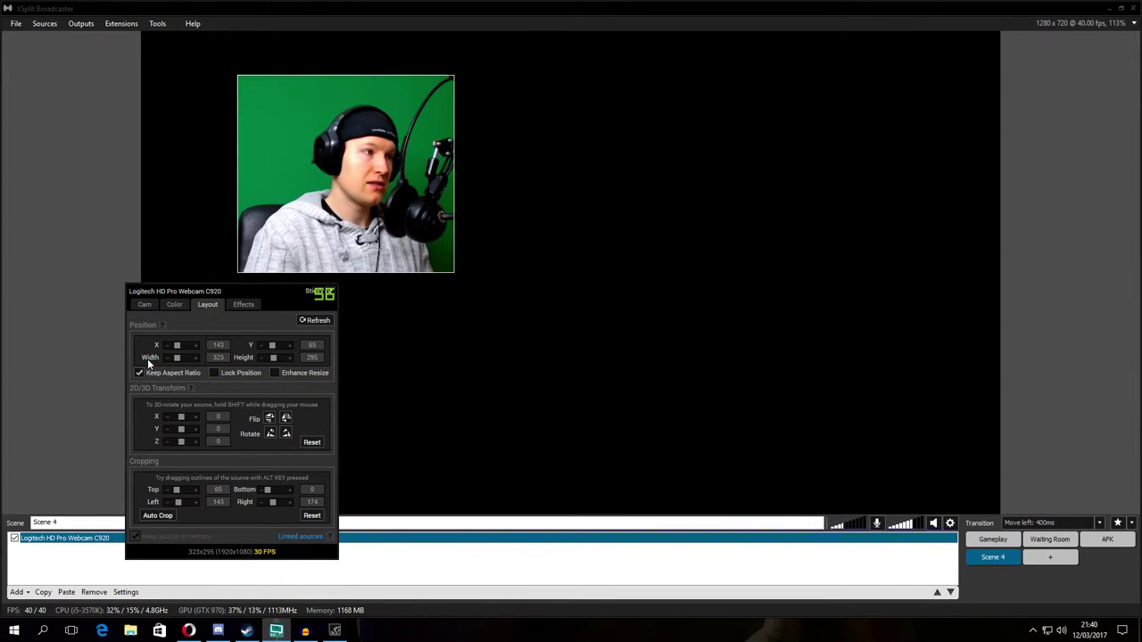
left_click(181, 305)
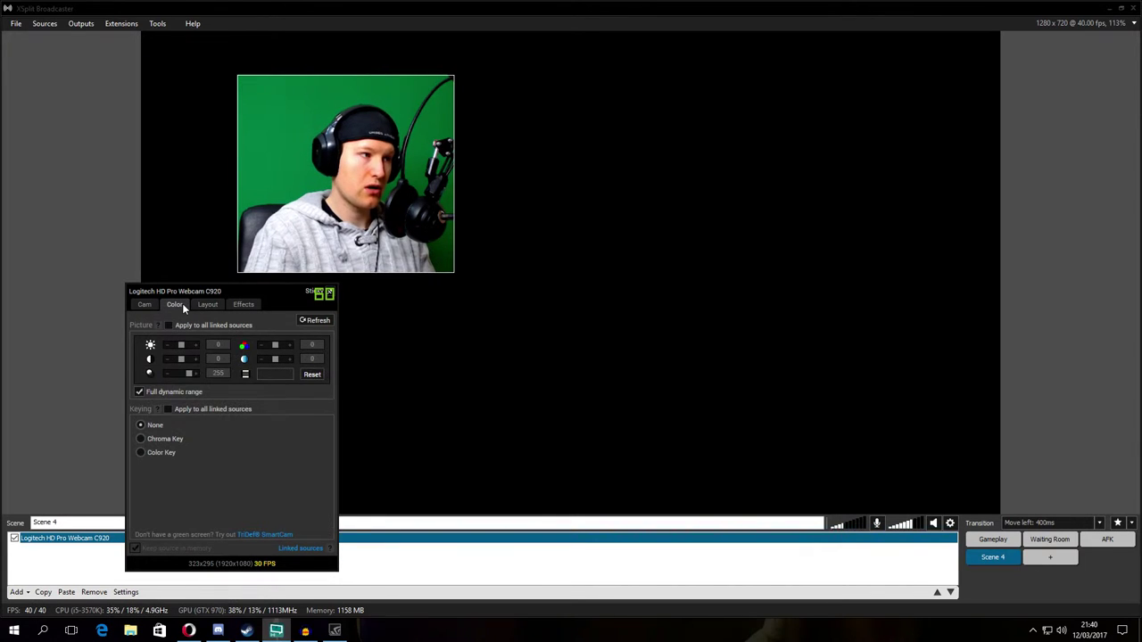
Apply Chroma Key to the webcam to remove its green background.
left_click(141, 439)
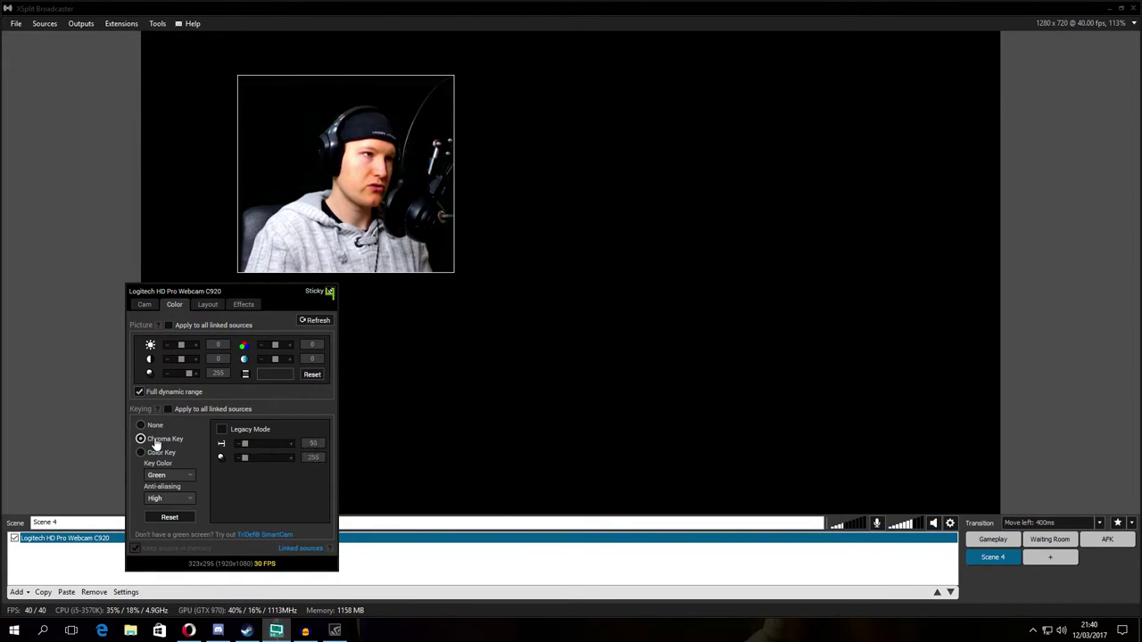
left_click(399, 369)
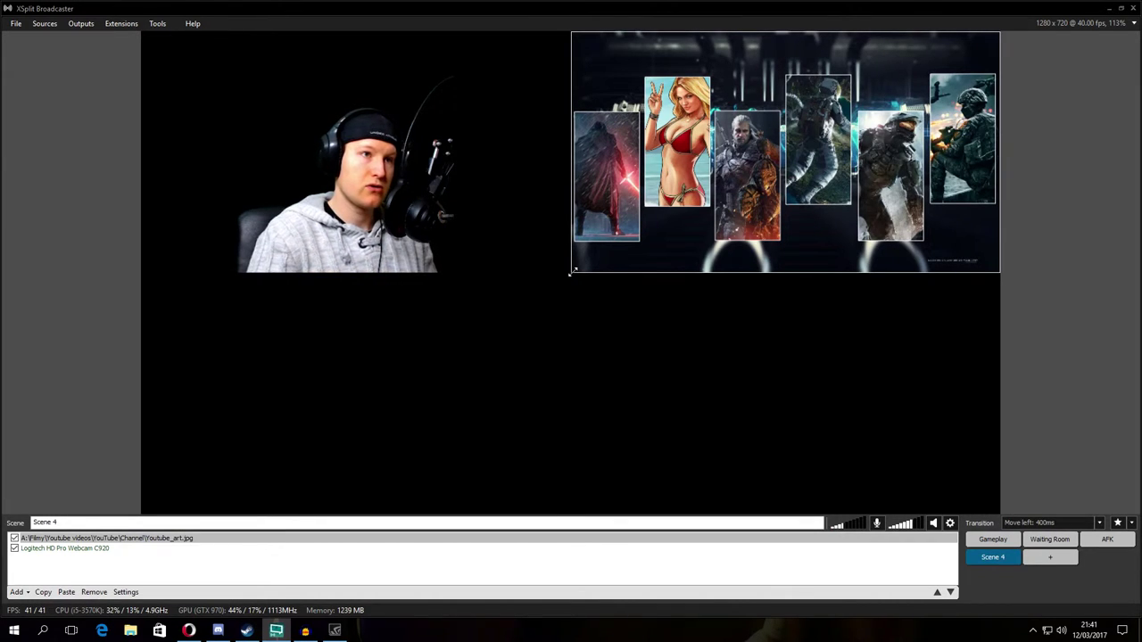
Stretch the Youtube_art.jpg image to fill the whole canvas.
left_click_drag(572, 272, 141, 485)
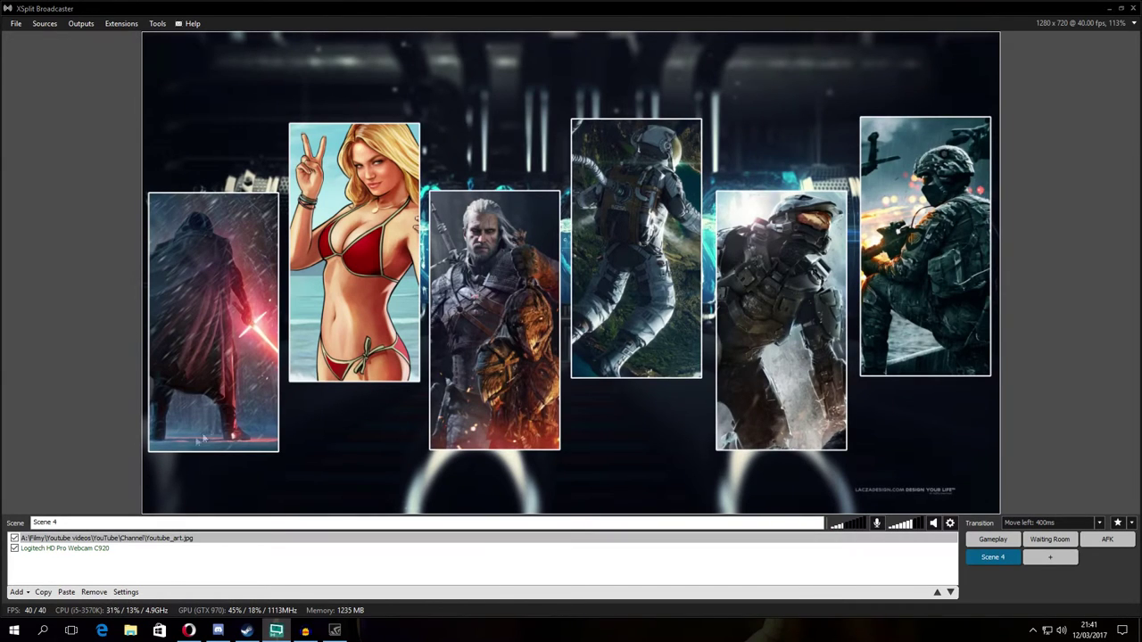
left_click(238, 460)
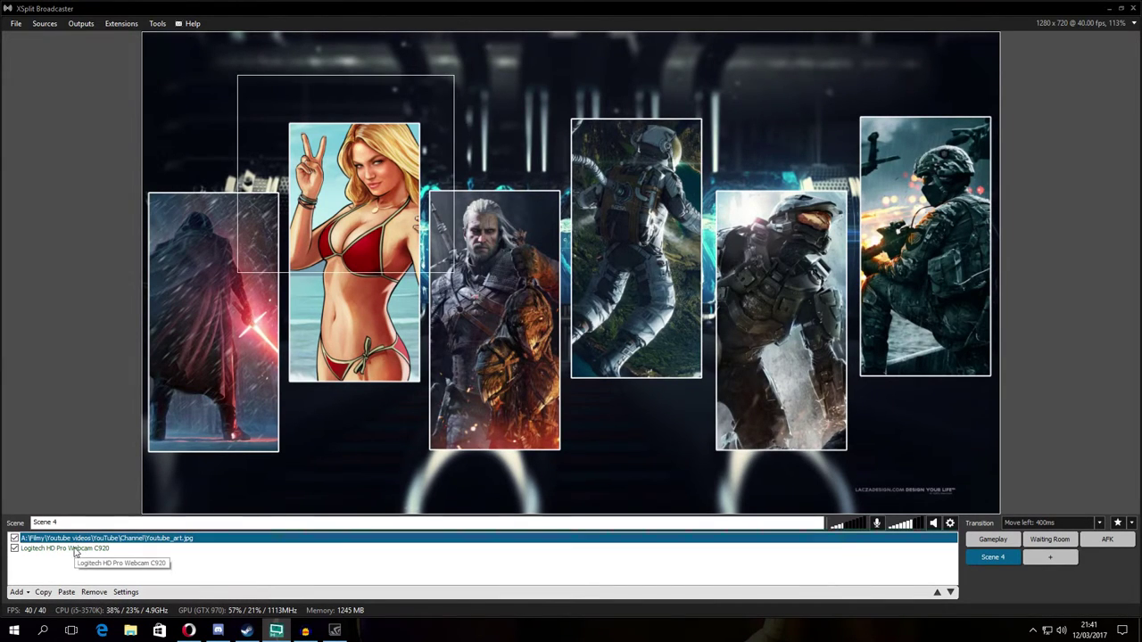
left_click(124, 576)
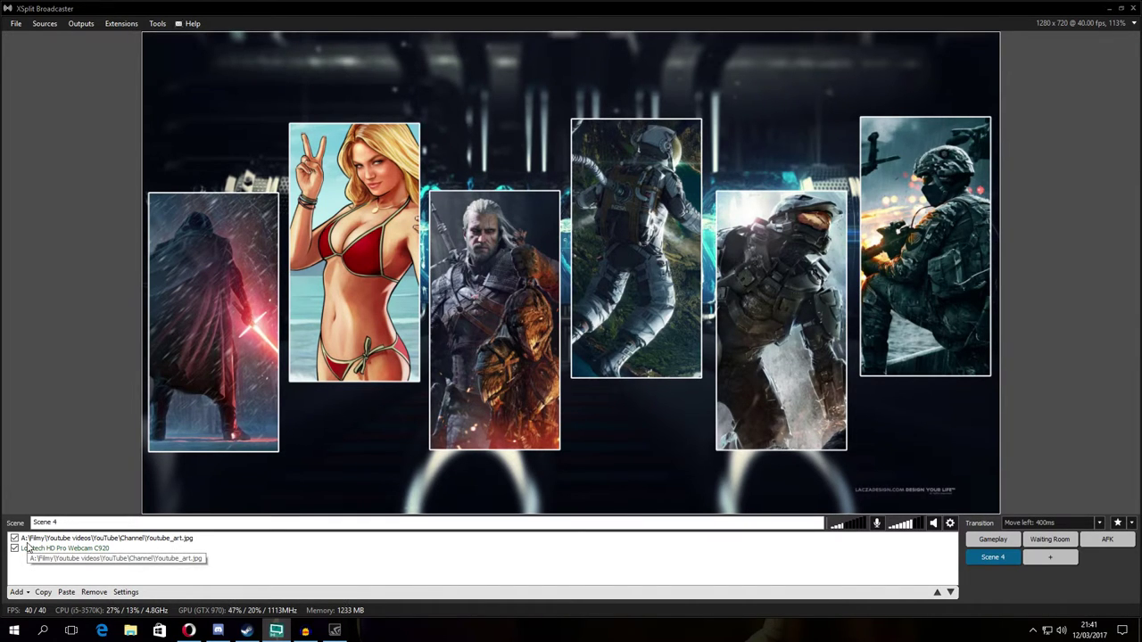
Move the webcam layer above the image and position it over the left artwork.
left_click_drag(27, 548, 39, 540)
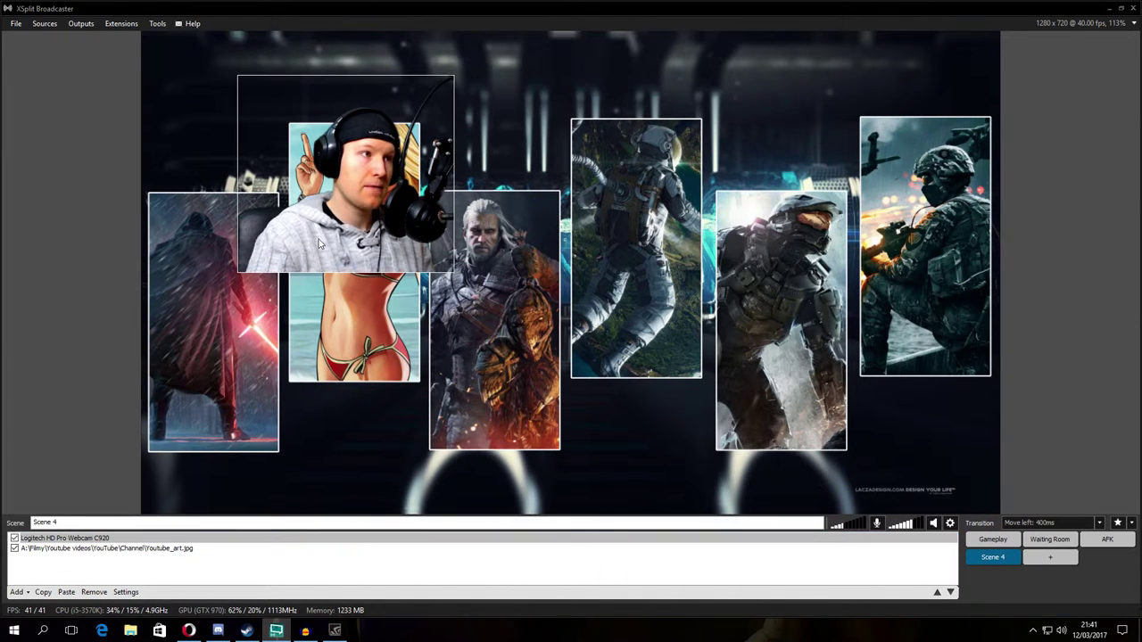
left_click_drag(319, 248, 217, 342)
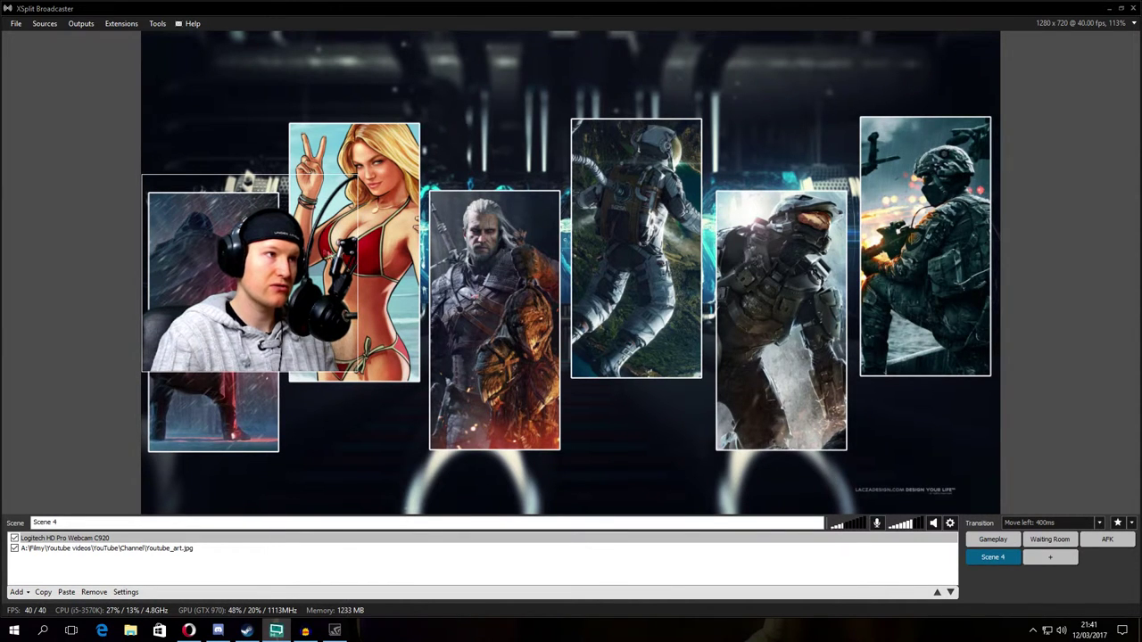
left_click(134, 539)
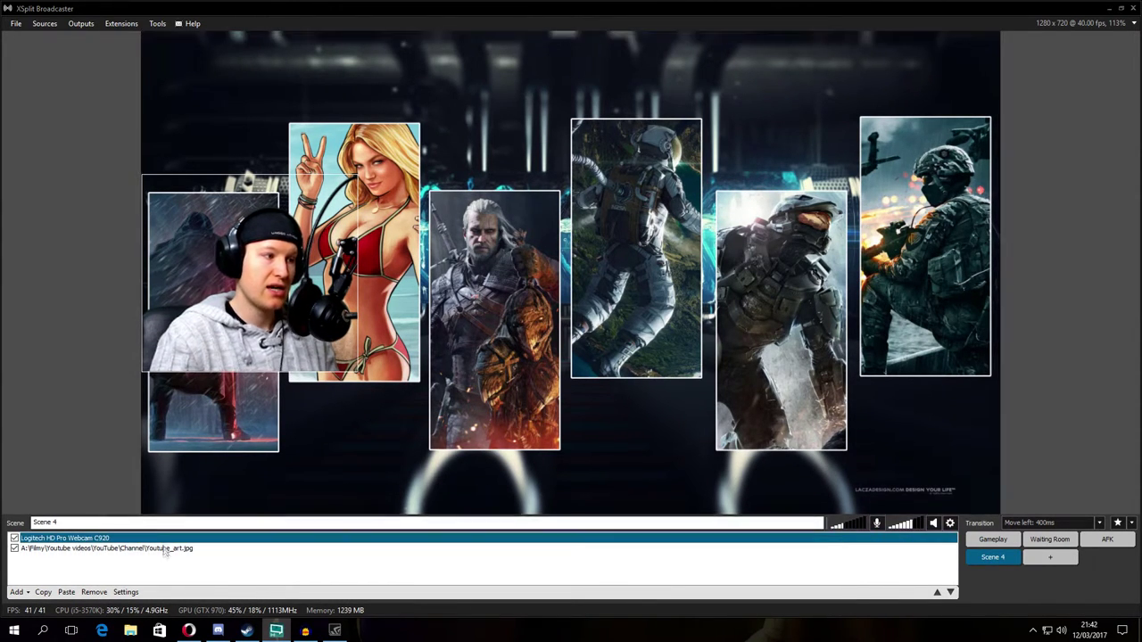
Tune the webcam's chroma key values to 27 and 73, leaving Legacy Mode off.
left_click(135, 592)
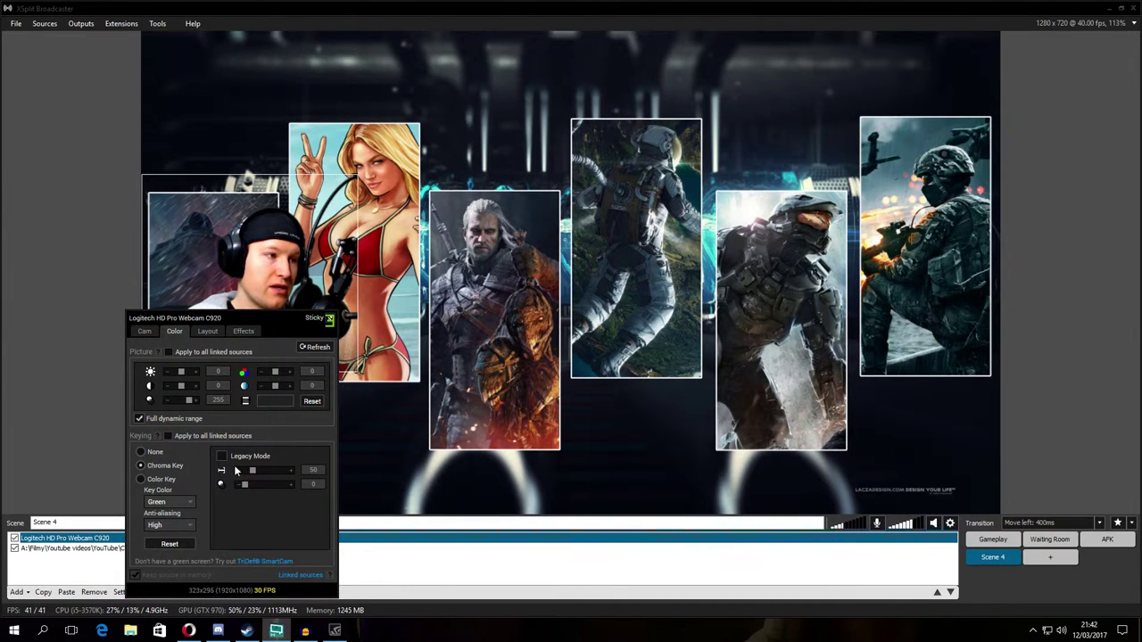
left_click(223, 459)
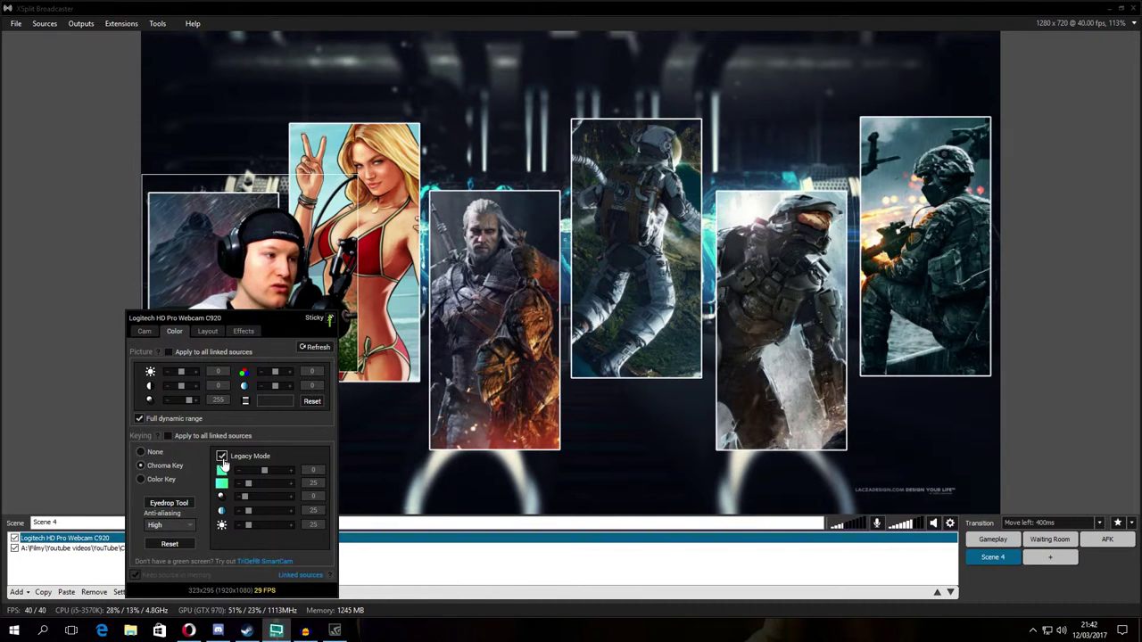
left_click_drag(227, 319, 605, 298)
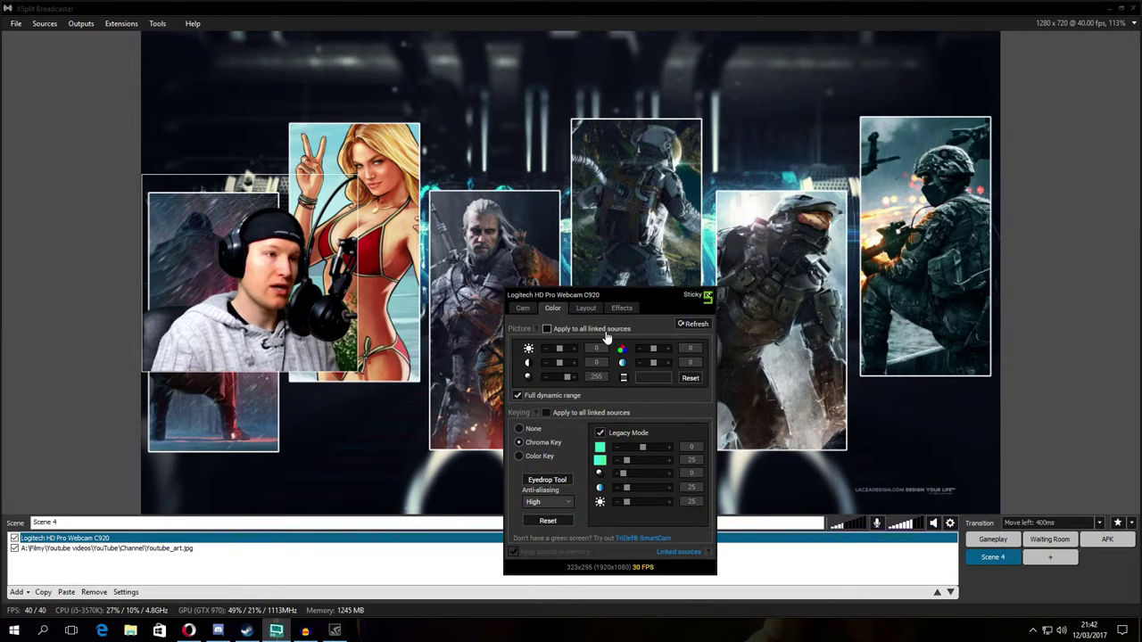
left_click(599, 433)
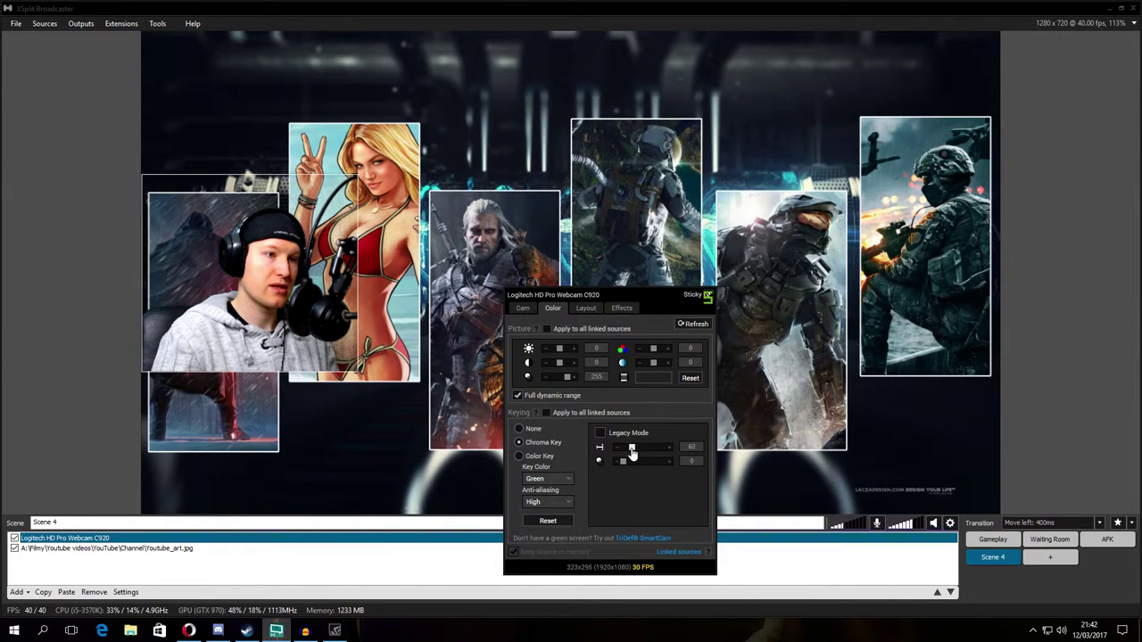
mouse_move(632, 453)
left_mouse_down()
mouse_move(623, 465)
mouse_move(633, 467)
left_mouse_up()
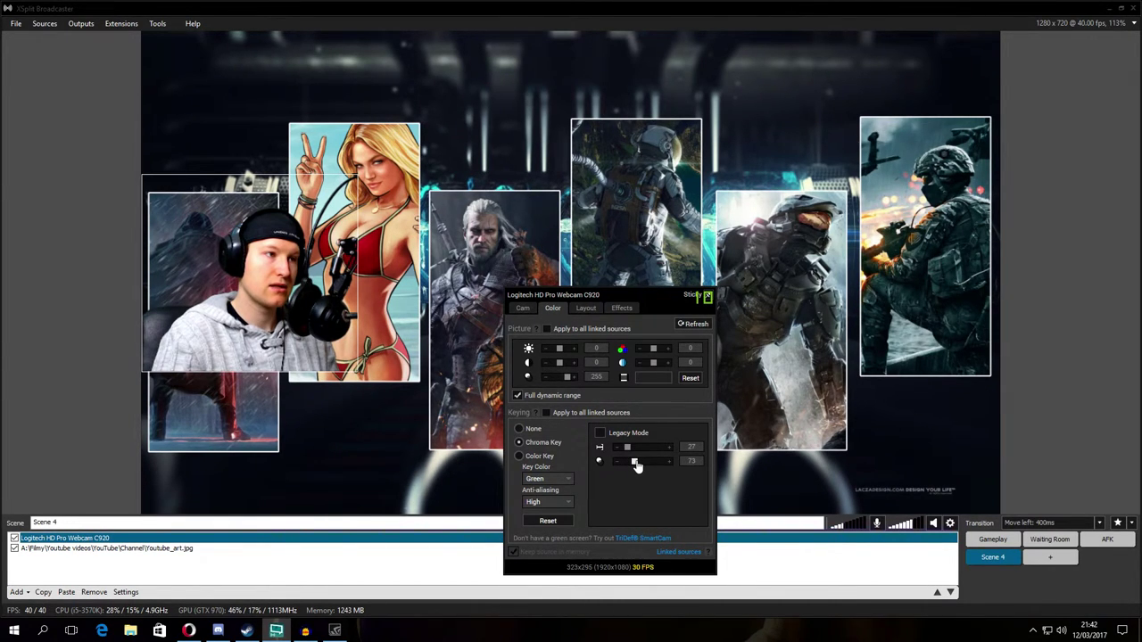
left_click(245, 283)
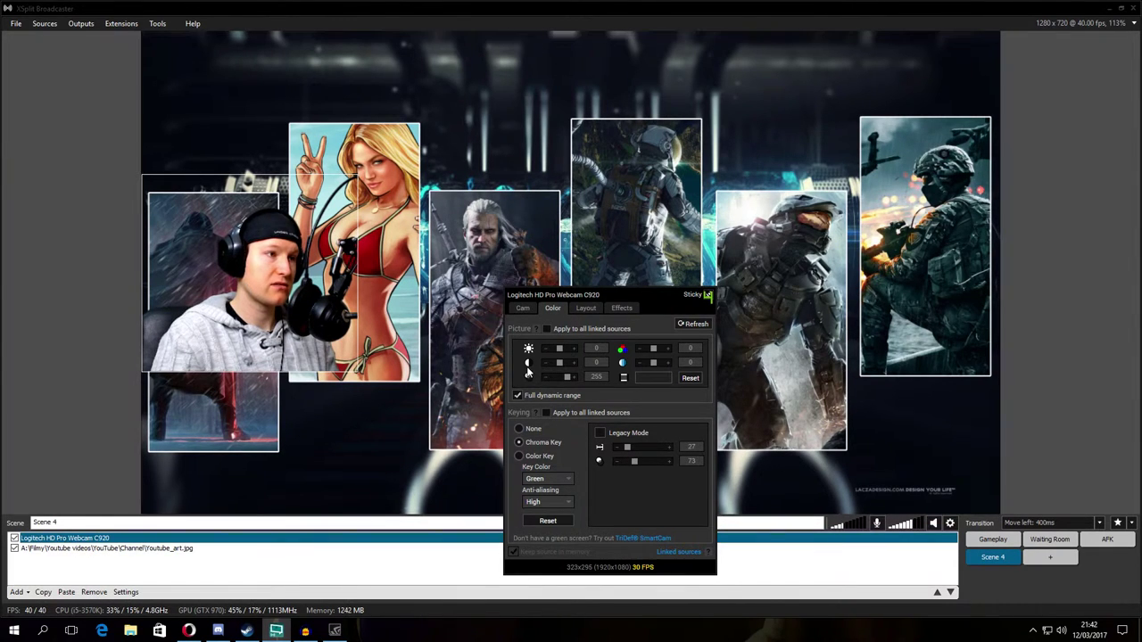
left_click(53, 485)
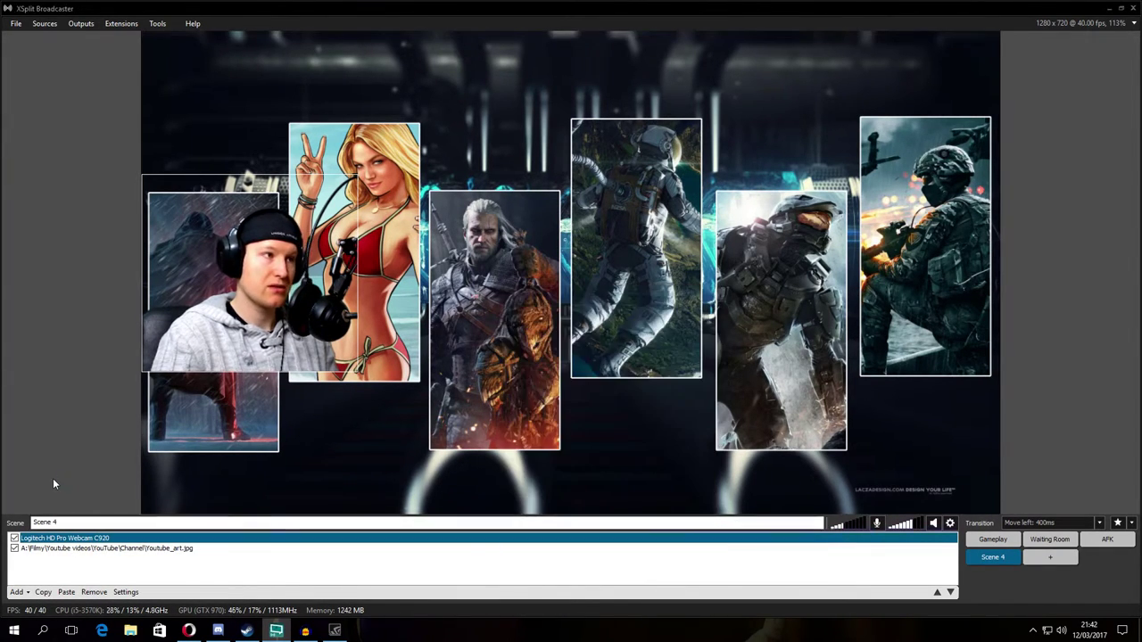
Apply a shape mask with corner radius 9 to the webcam in its Effects settings.
left_click(188, 573)
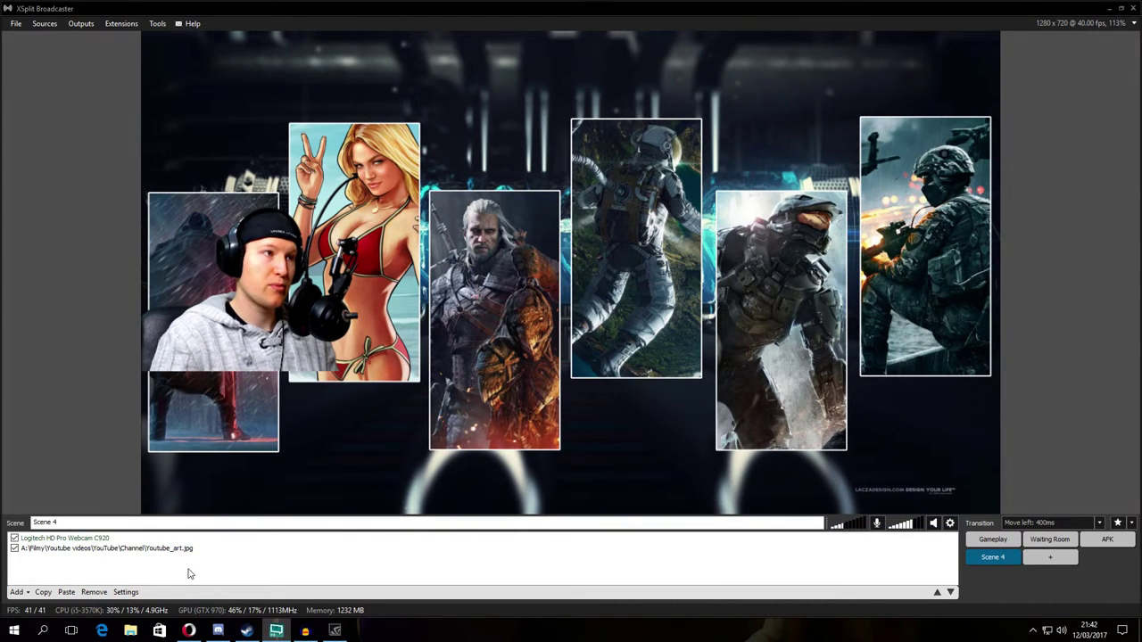
left_click(63, 539)
left_click(125, 591)
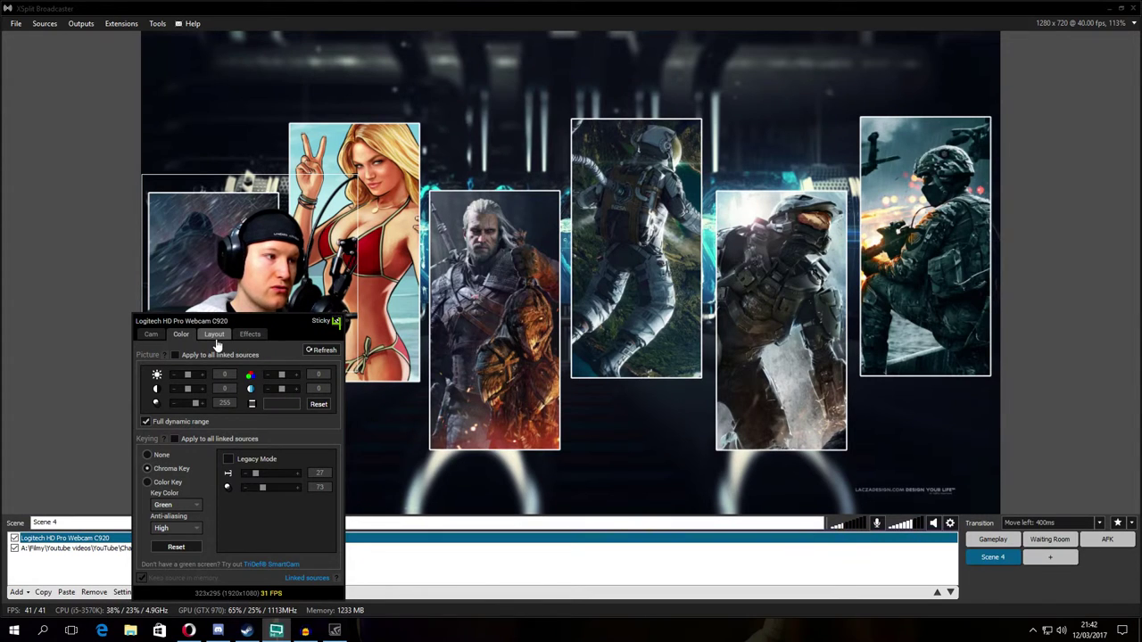
left_click(248, 334)
left_click(209, 369)
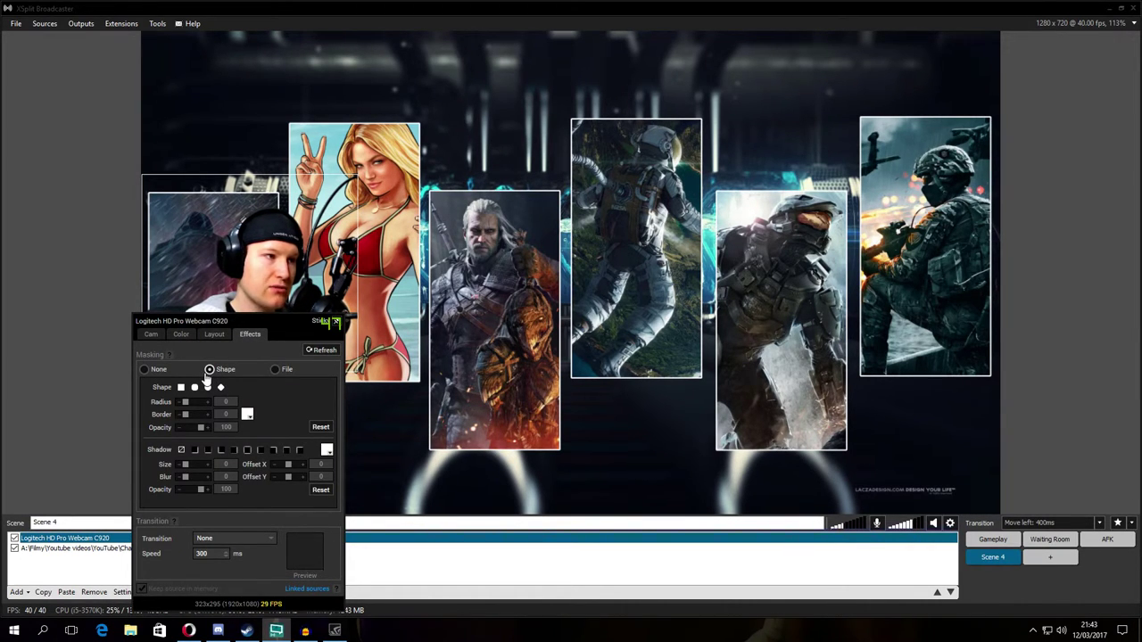
left_click(218, 476)
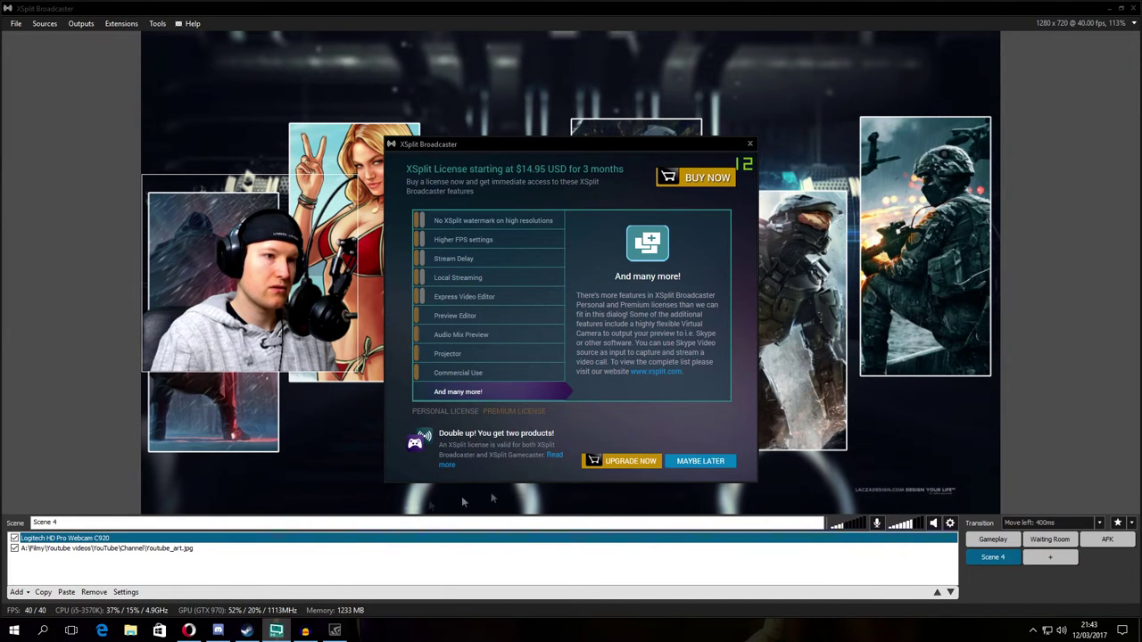
left_click(718, 462)
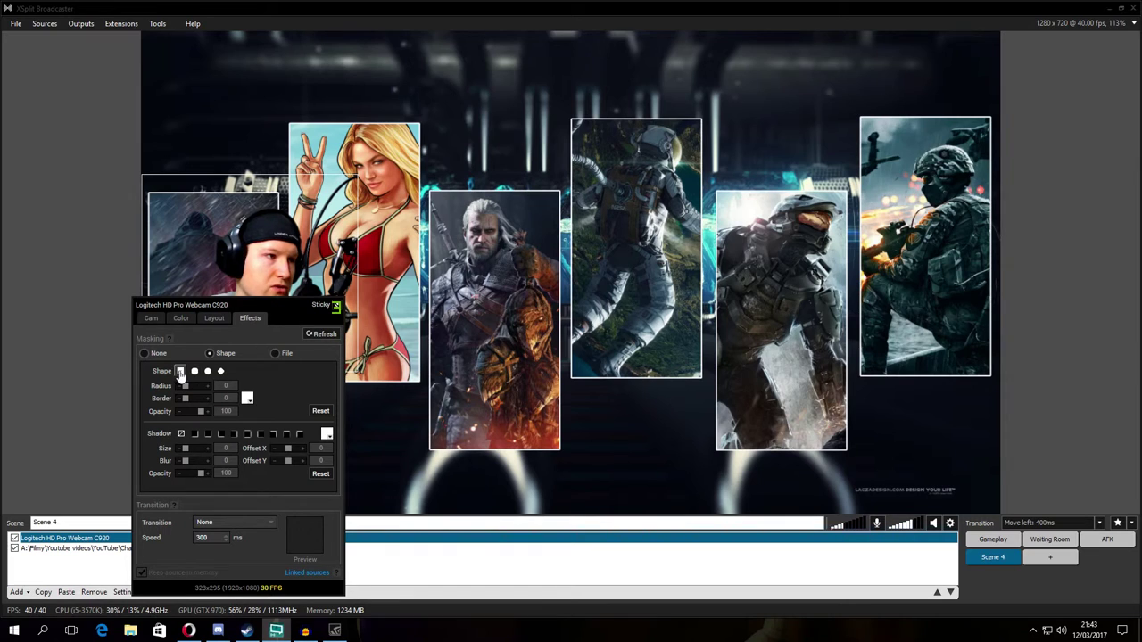
scroll(205, 384, "up", 9)
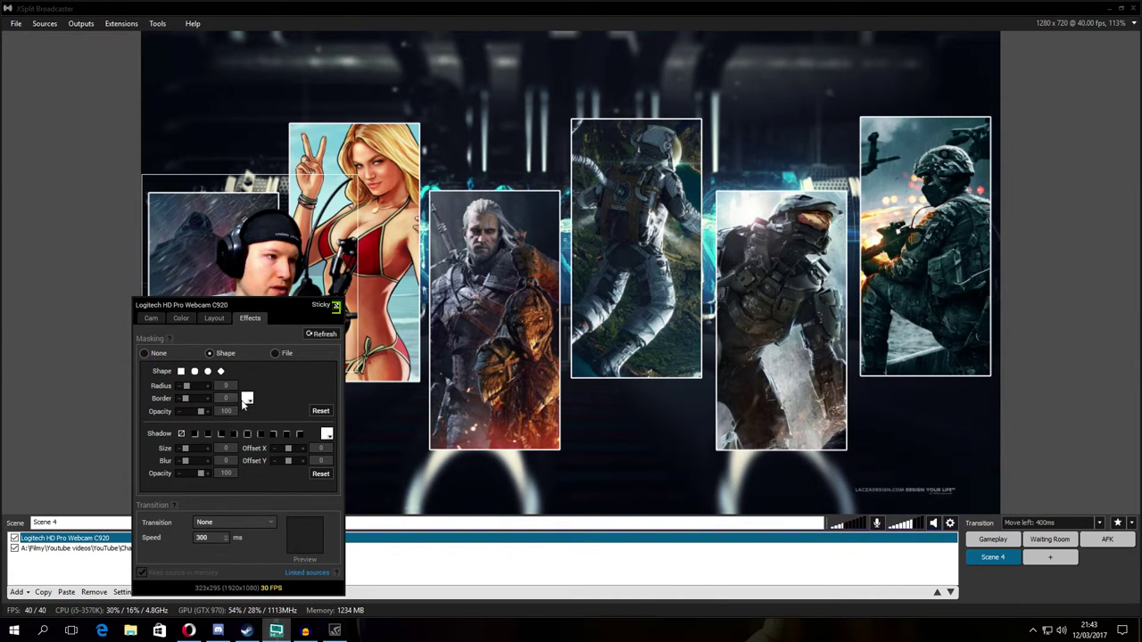
left_click(347, 467)
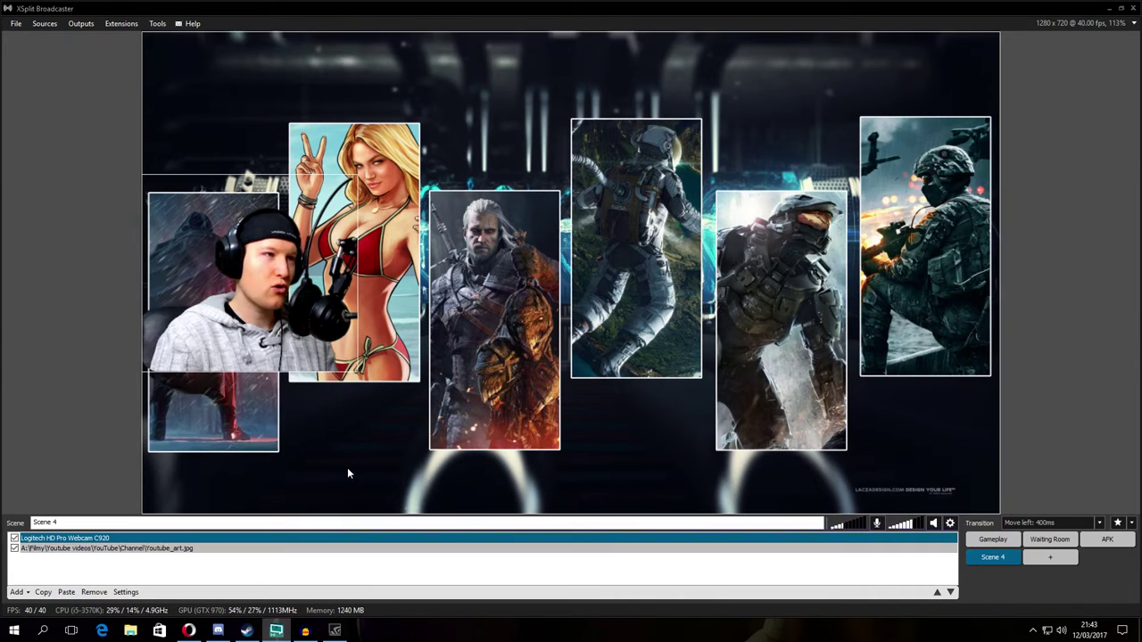
left_click(124, 592)
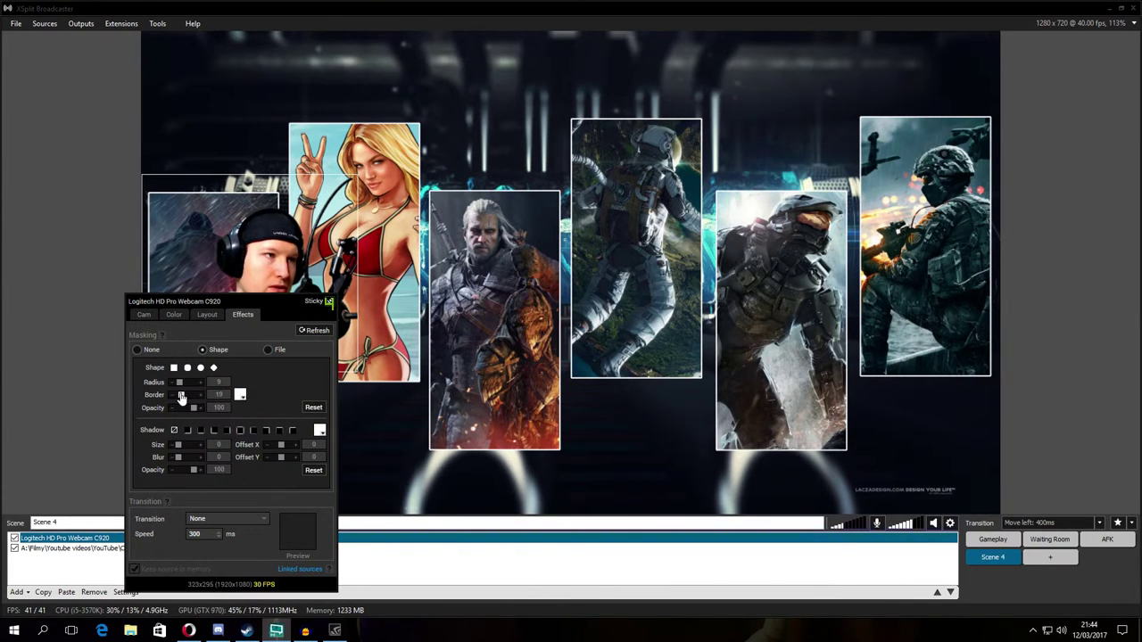
Give the webcam a white border of width 3 at 100 opacity.
left_click_drag(178, 395, 171, 395)
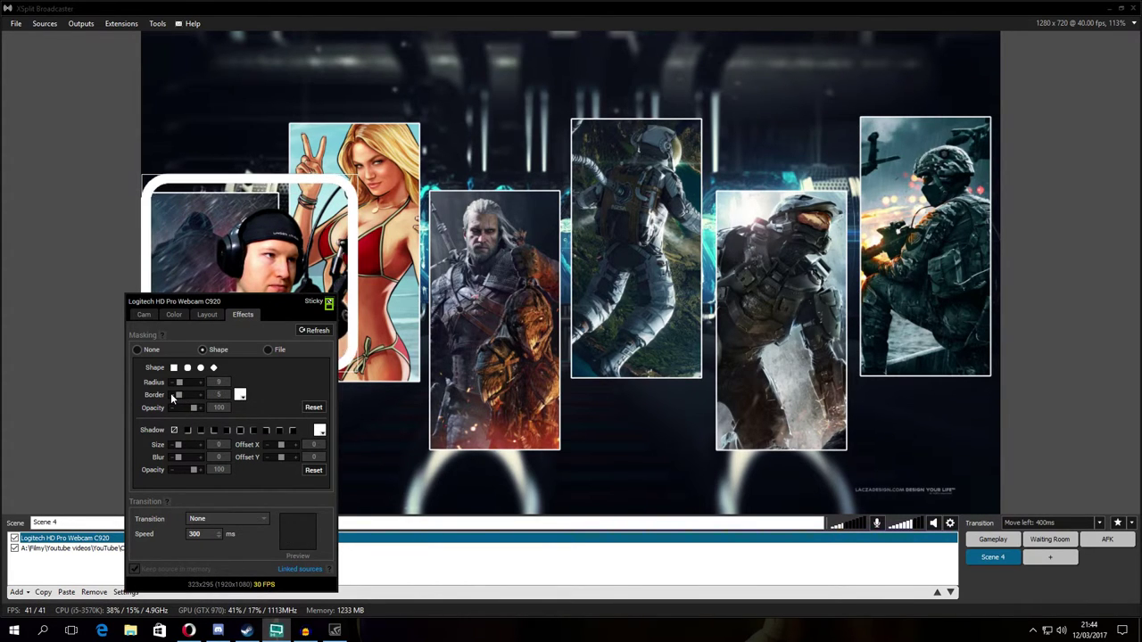
mouse_move(172, 398)
left_mouse_down()
mouse_move(159, 393)
mouse_move(172, 386)
left_mouse_up()
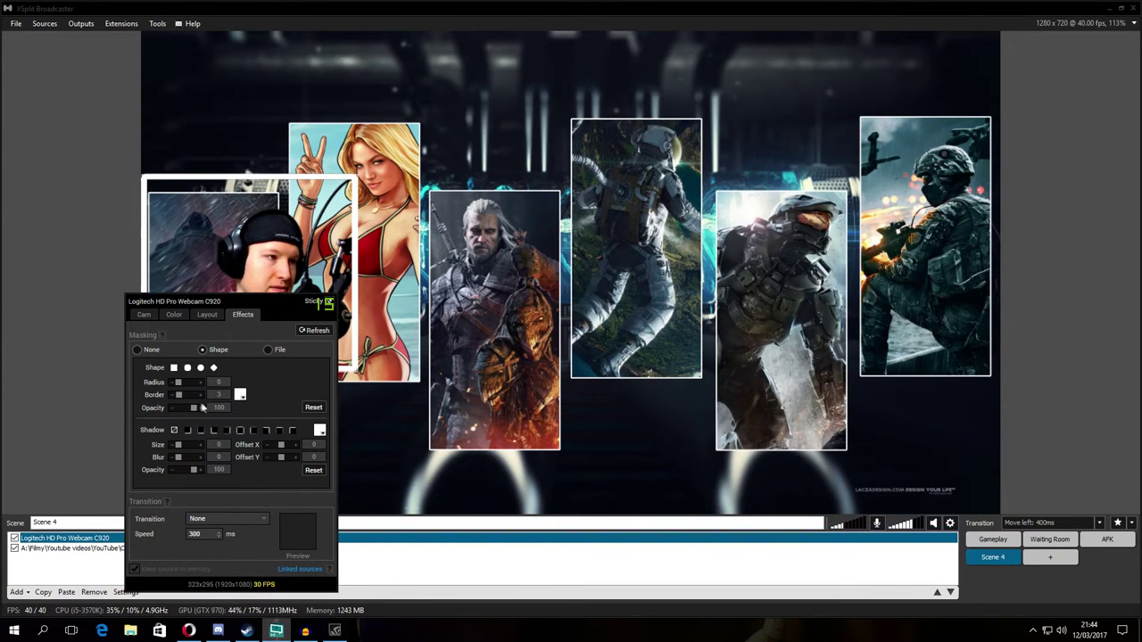
left_click_drag(188, 409, 198, 409)
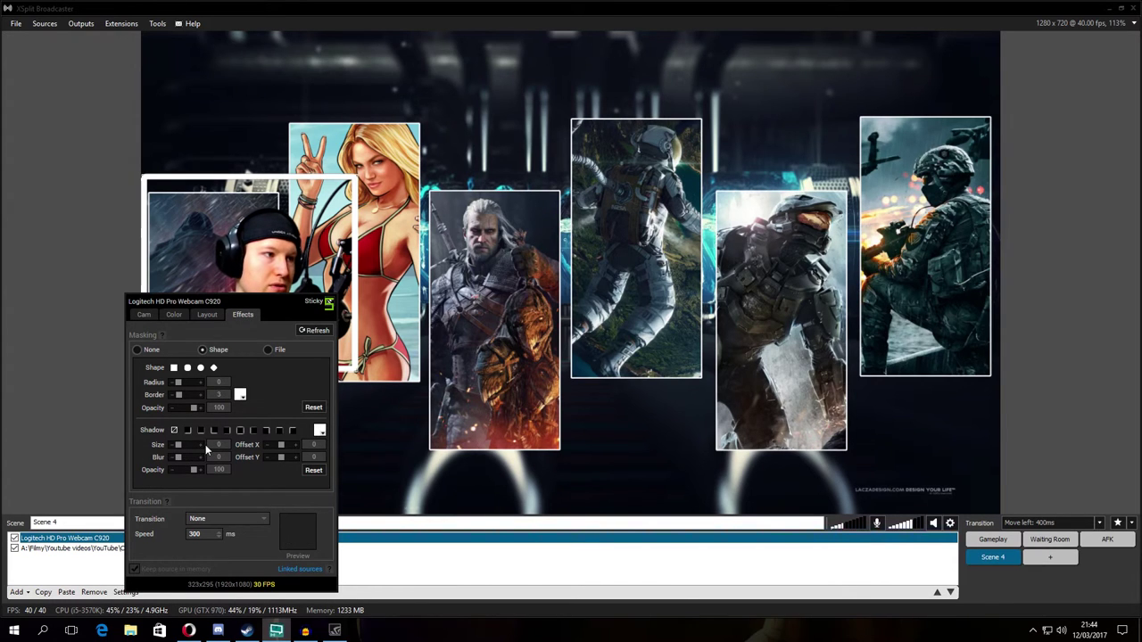
left_click(425, 476)
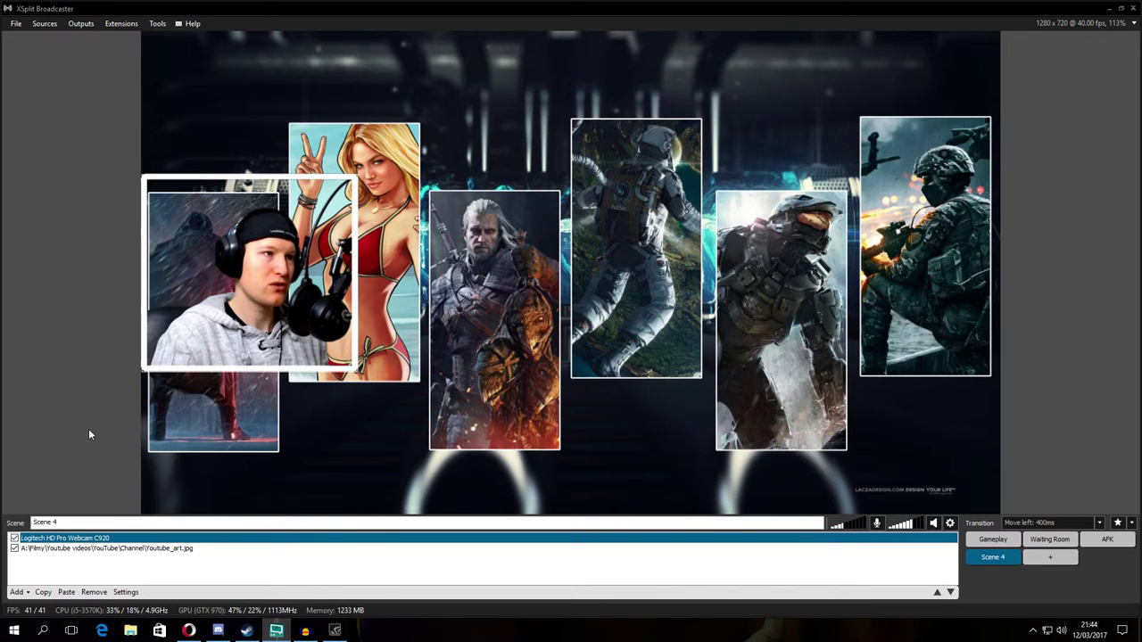